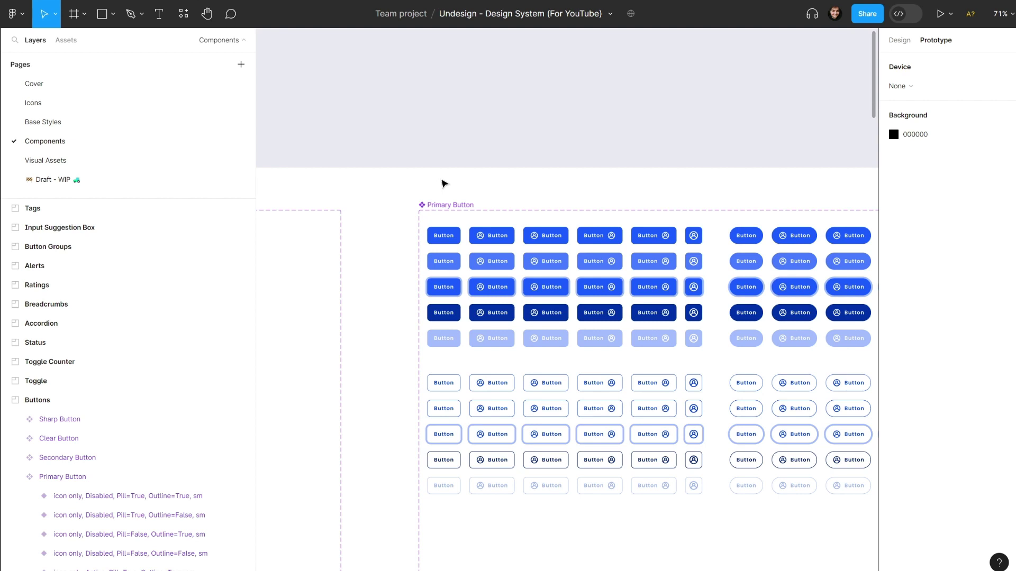
- Marquee-select the whole Primary Button component set
{"action": "scroll", "coordinate": [408, 196], "scroll_direction": "right", "scroll_amount": 2}
{"action": "scroll", "coordinate": [407, 196], "scroll_direction": "down", "scroll_amount": 1}
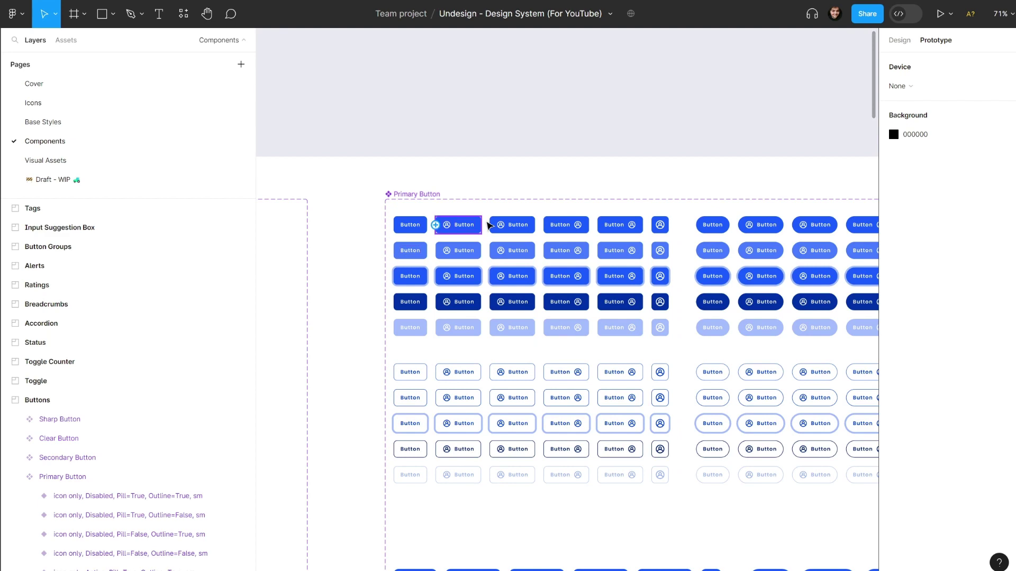
{"action": "scroll", "coordinate": [500, 271], "scroll_direction": "right", "scroll_amount": 1}
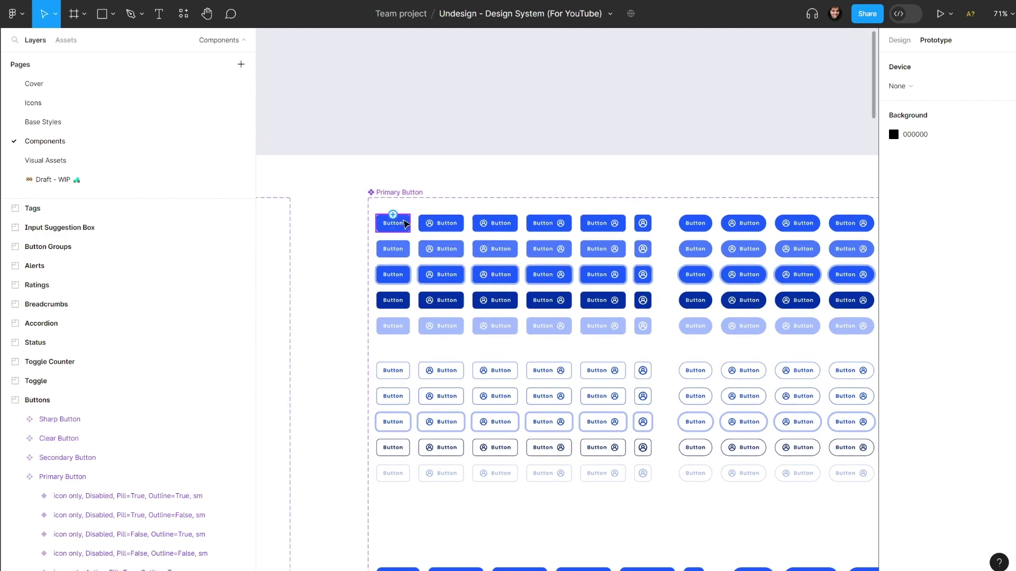
{"action": "scroll", "coordinate": [459, 232], "scroll_direction": "down", "scroll_amount": 1}
{"action": "scroll", "coordinate": [477, 254], "scroll_direction": "down", "scroll_amount": 4}
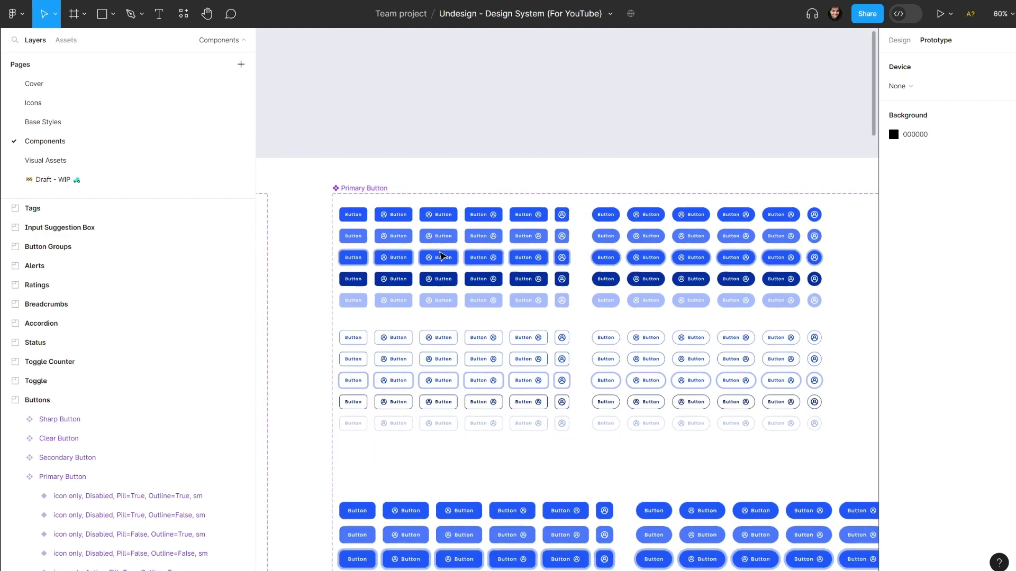
{"action": "scroll", "coordinate": [482, 265], "scroll_direction": "up", "scroll_amount": 2}
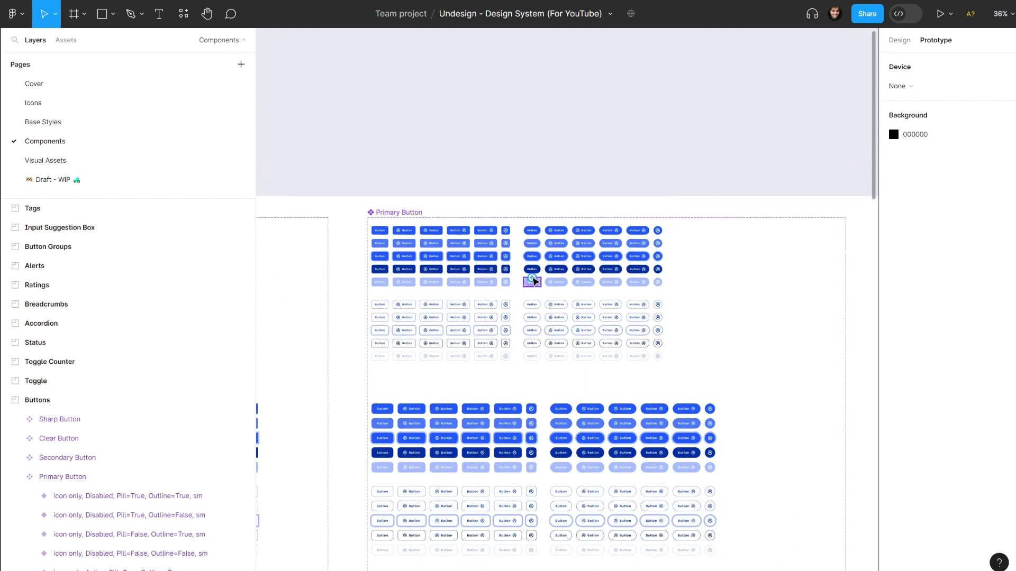
{"action": "scroll", "coordinate": [460, 265], "scroll_direction": "down", "scroll_amount": 4}
{"action": "scroll", "coordinate": [453, 264], "scroll_direction": "up", "scroll_amount": 4}
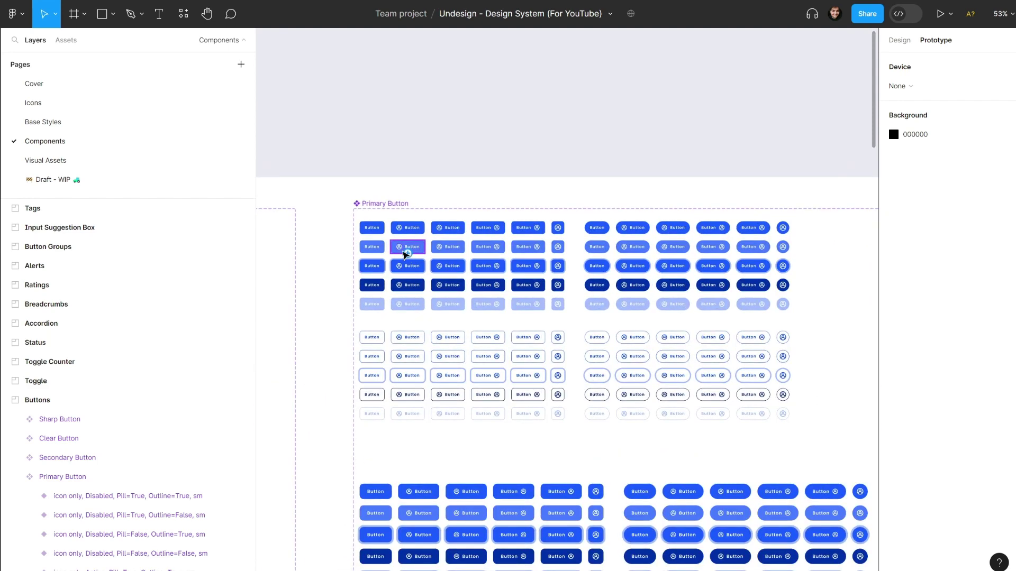
{"action": "scroll", "coordinate": [418, 261], "scroll_direction": "left", "scroll_amount": 2}
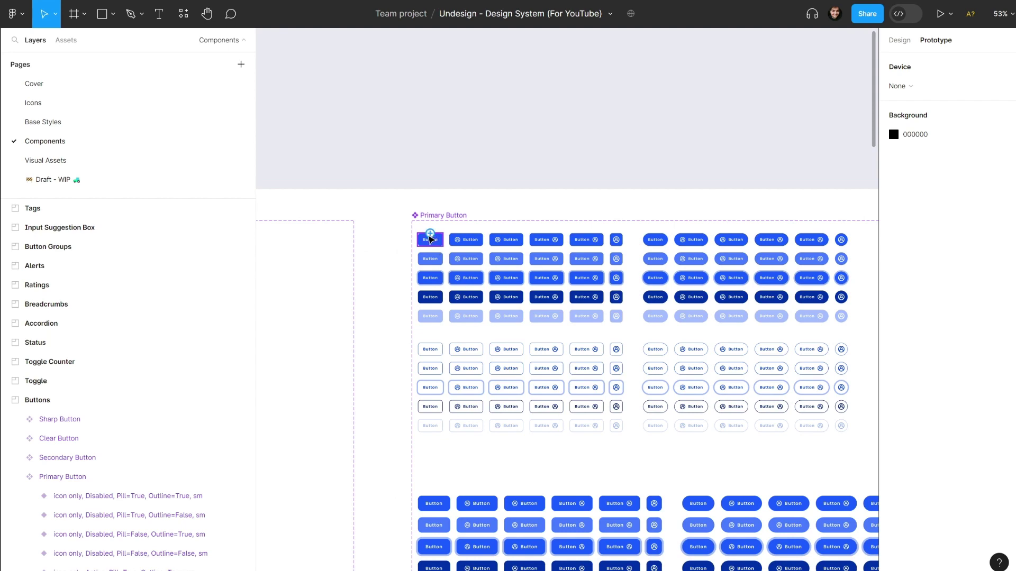
{"action": "scroll", "coordinate": [455, 257], "scroll_direction": "left", "scroll_amount": 3}
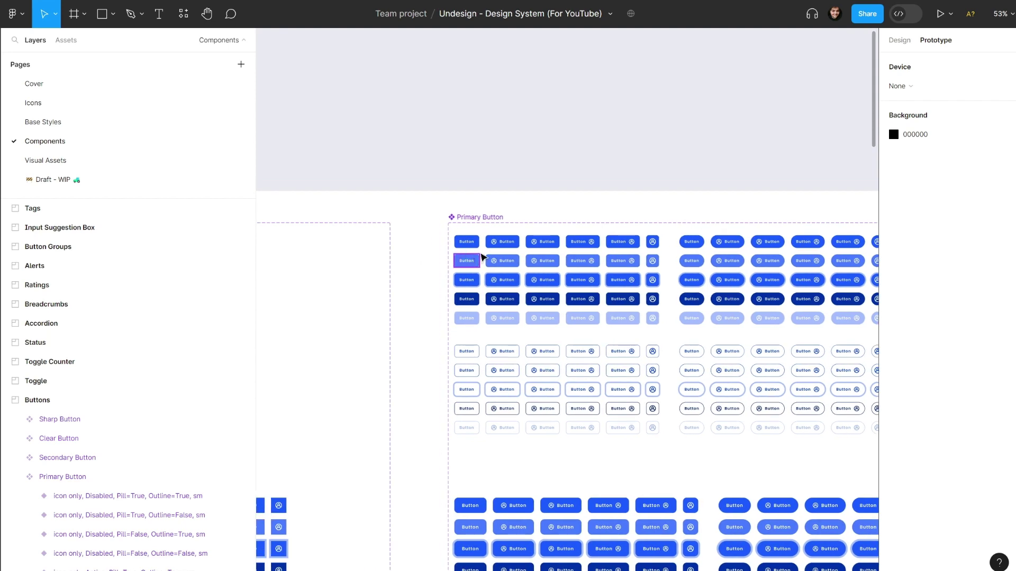
{"action": "scroll", "coordinate": [460, 257], "scroll_direction": "up", "scroll_amount": 3}
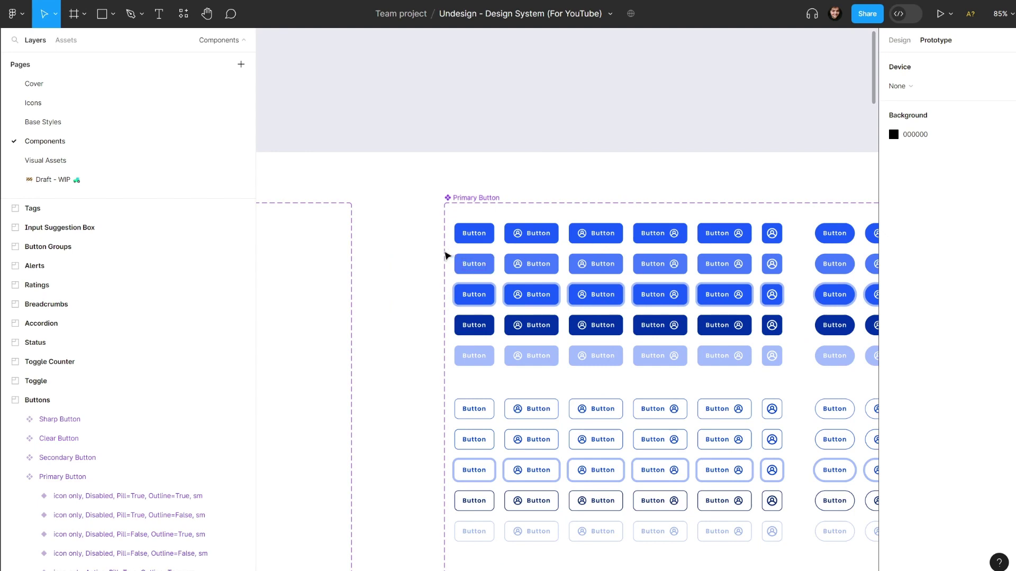
{"action": "scroll", "coordinate": [496, 258], "scroll_direction": "up", "scroll_amount": 3}
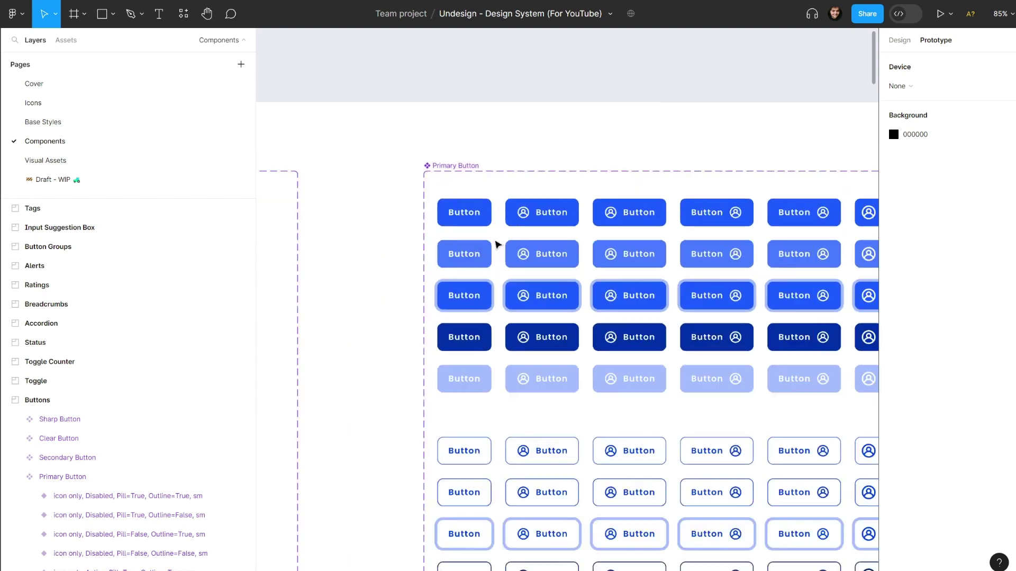
{"action": "scroll", "coordinate": [496, 244], "scroll_direction": "left", "scroll_amount": 1}
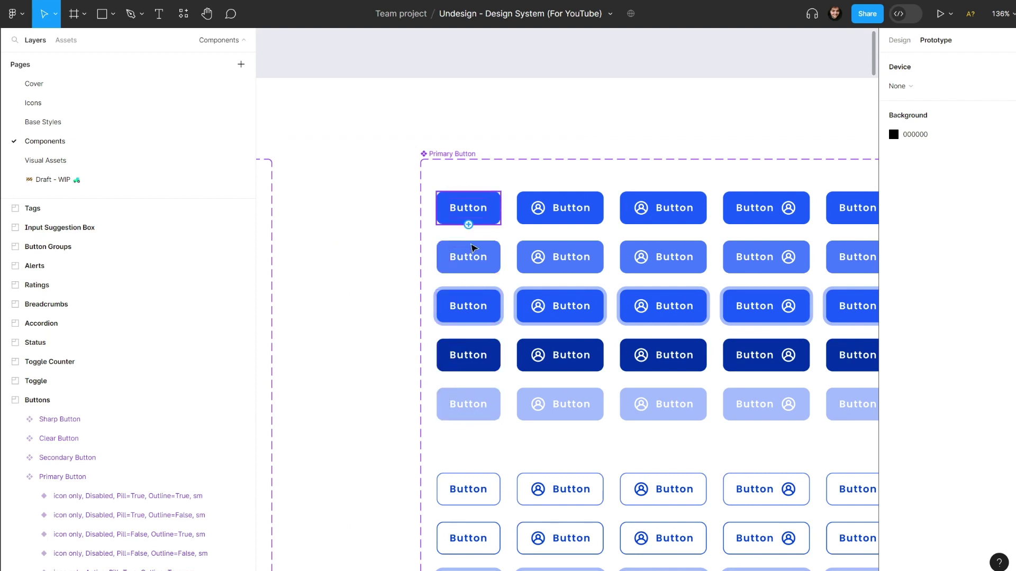
{"action": "scroll", "coordinate": [455, 222], "scroll_direction": "left", "scroll_amount": 1}
{"action": "left_click_drag", "start_coordinate": [393, 152], "coordinate": [503, 405]}
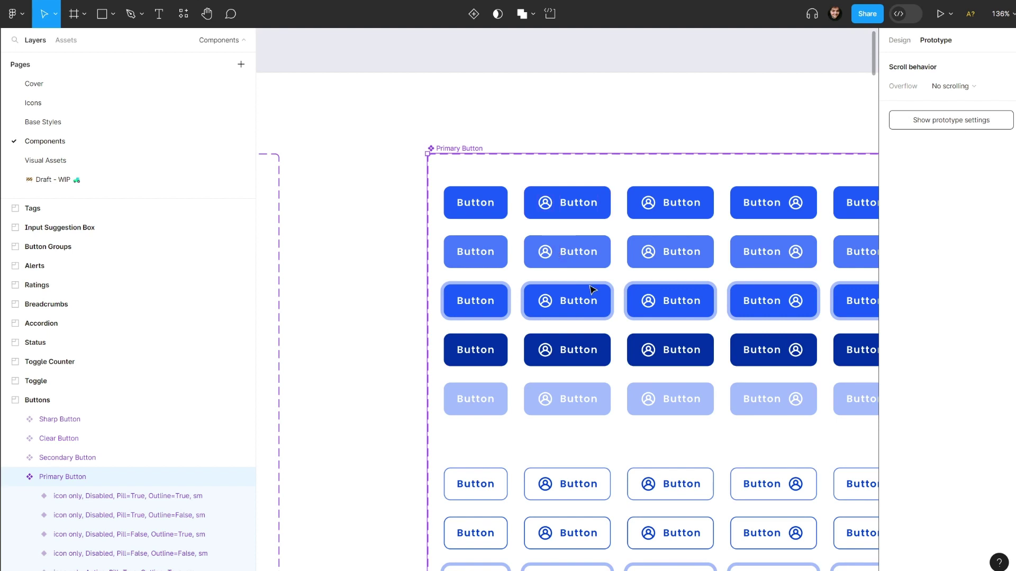
- Click through the first-column variants: Hover, Active and Disabled
{"action": "scroll", "coordinate": [683, 209], "scroll_direction": "right", "scroll_amount": 3}
{"action": "scroll", "coordinate": [683, 209], "scroll_direction": "down", "scroll_amount": 1}
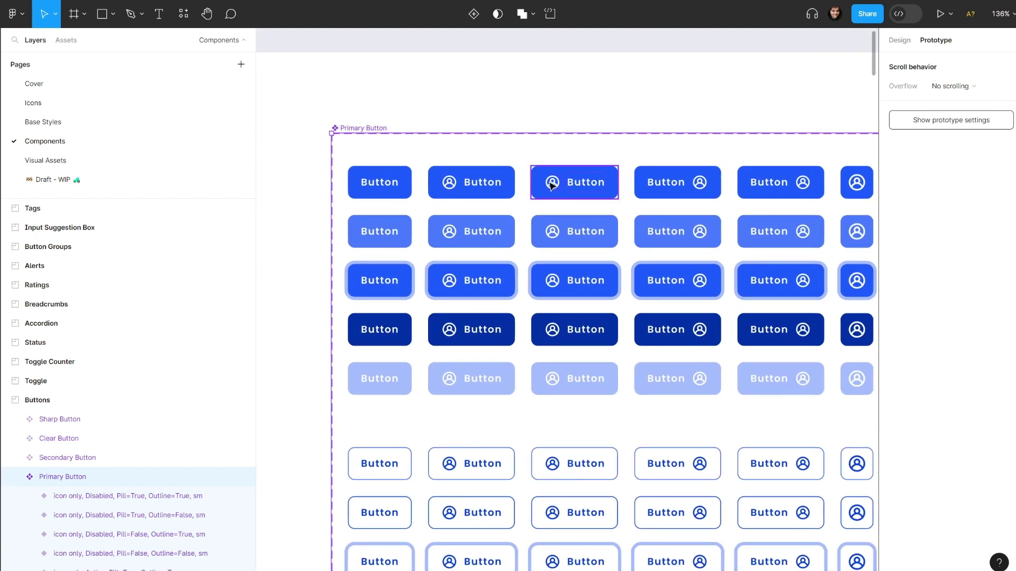
{"action": "scroll", "coordinate": [706, 205], "scroll_direction": "right", "scroll_amount": 2}
{"action": "scroll", "coordinate": [705, 204], "scroll_direction": "down", "scroll_amount": 1}
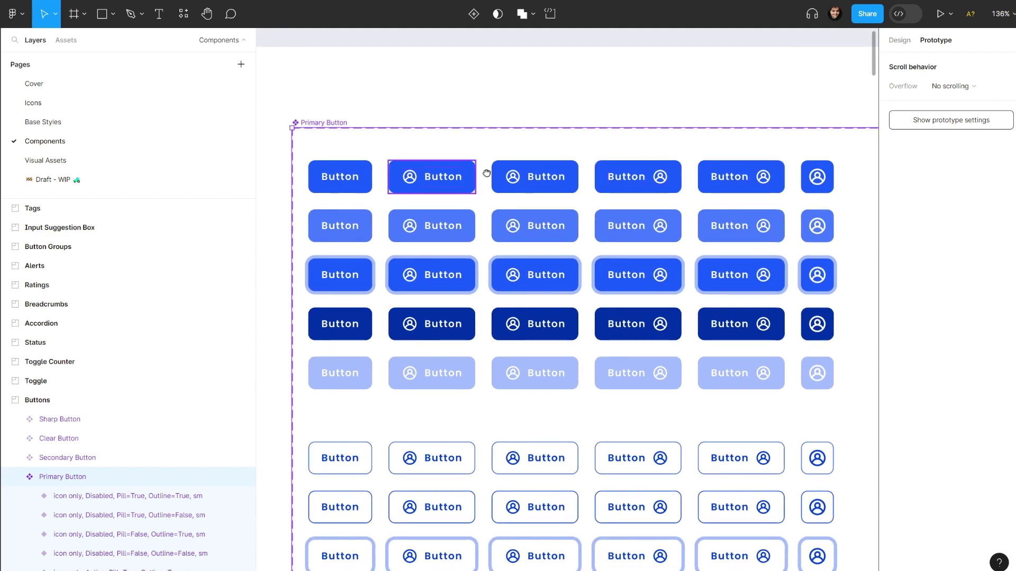
{"action": "left_click_drag", "start_coordinate": [486, 173], "coordinate": [692, 179]}
{"action": "scroll", "coordinate": [458, 197], "scroll_direction": "right", "scroll_amount": 1}
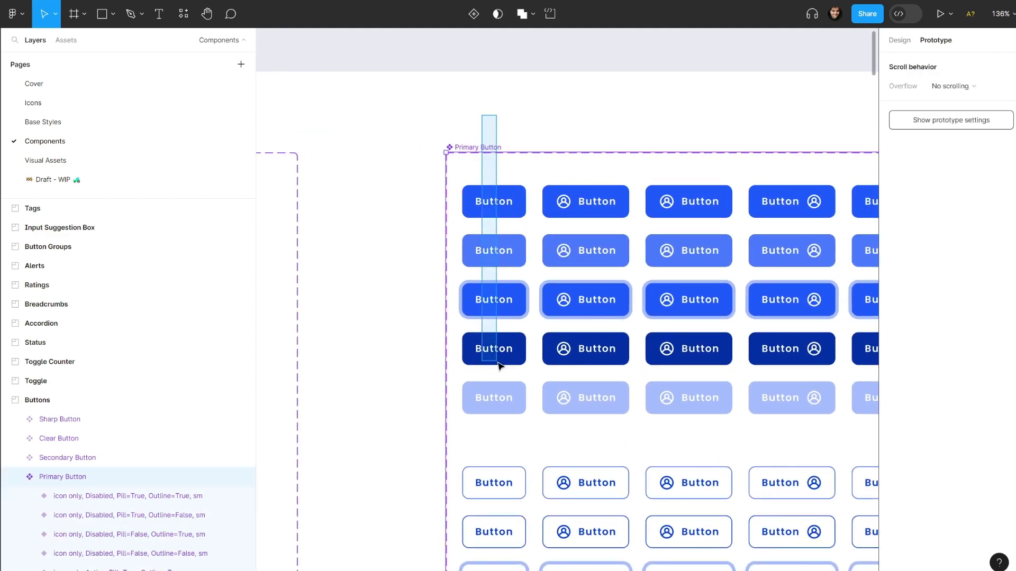
{"action": "left_click", "coordinate": [495, 252]}
{"action": "left_click", "coordinate": [515, 310]}
{"action": "left_click", "coordinate": [517, 349]}
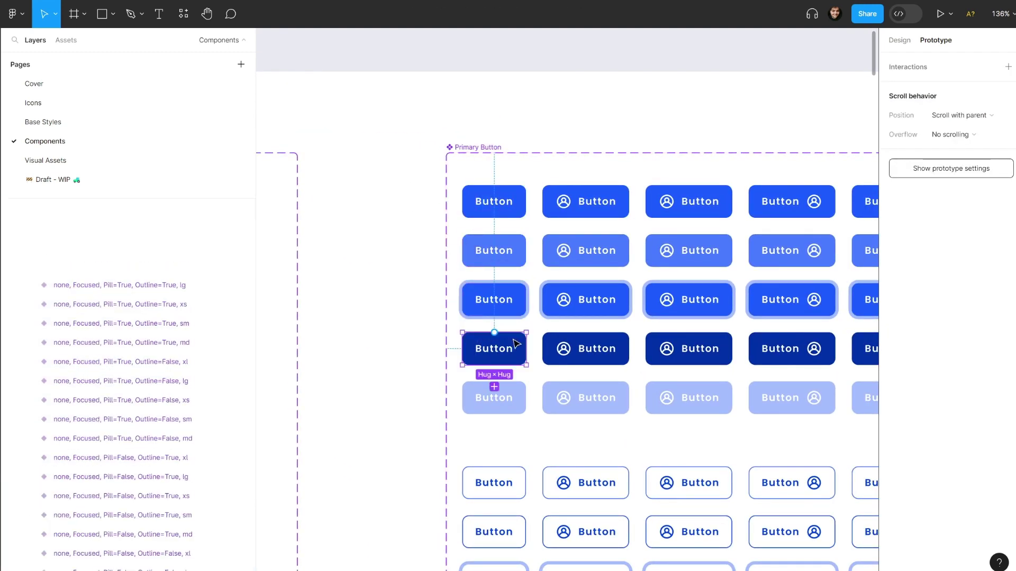
{"action": "left_click", "coordinate": [519, 394]}
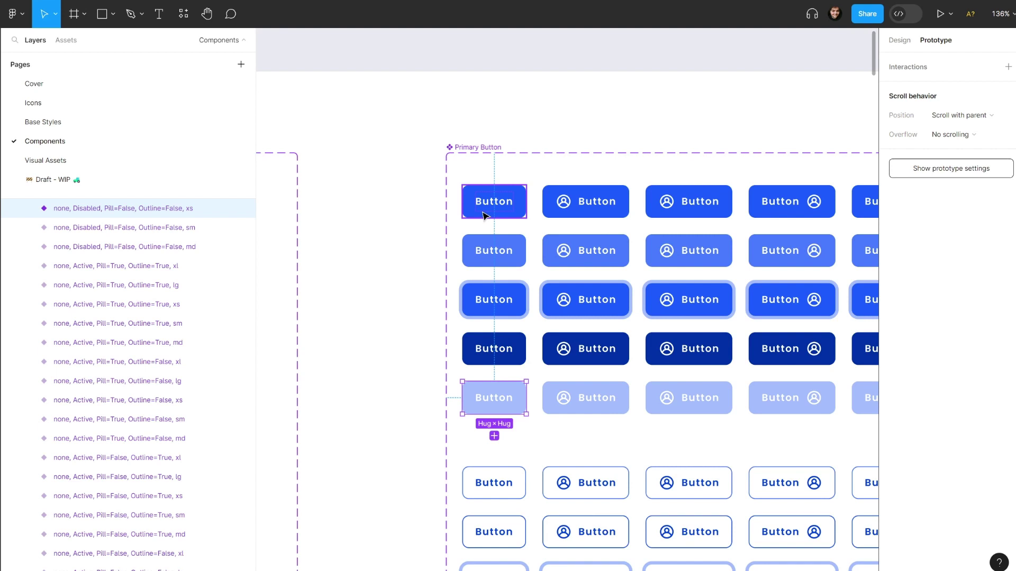
- Clear the selection and select the default xs Primary Button variant
{"action": "scroll", "coordinate": [449, 212], "scroll_direction": "up", "scroll_amount": 1}
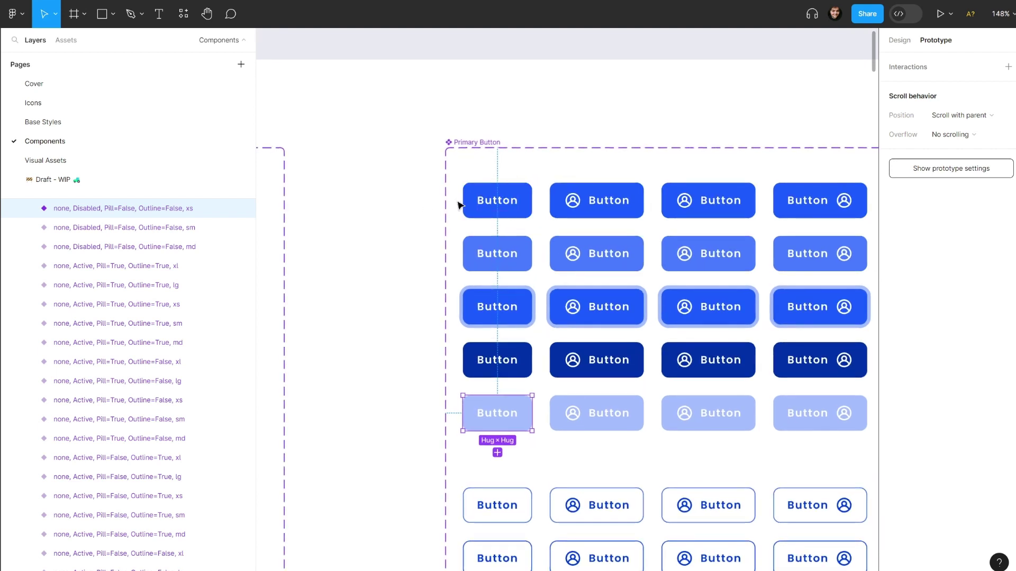
{"action": "left_click", "coordinate": [411, 206]}
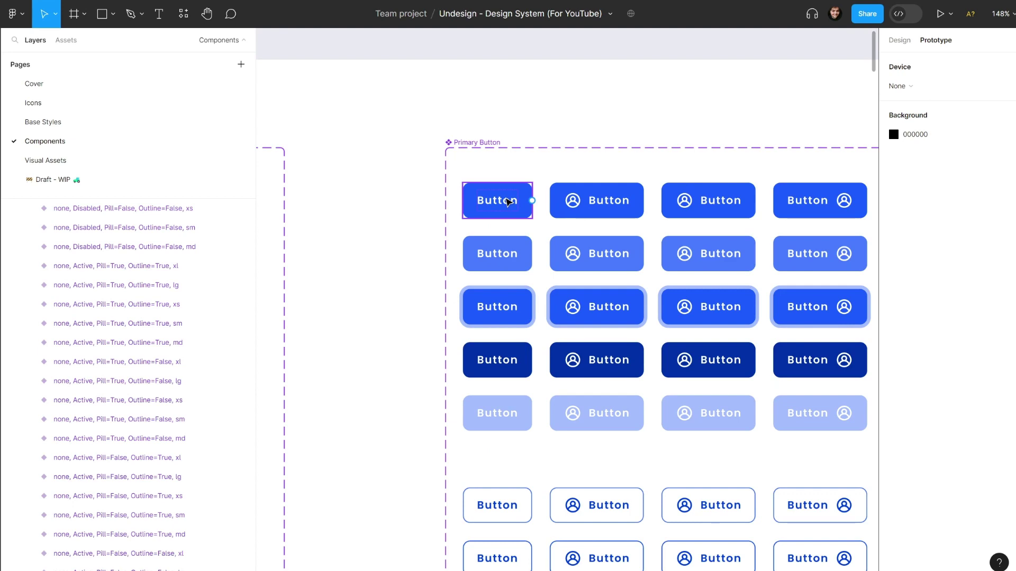
{"action": "scroll", "coordinate": [511, 204], "scroll_direction": "up", "scroll_amount": 5}
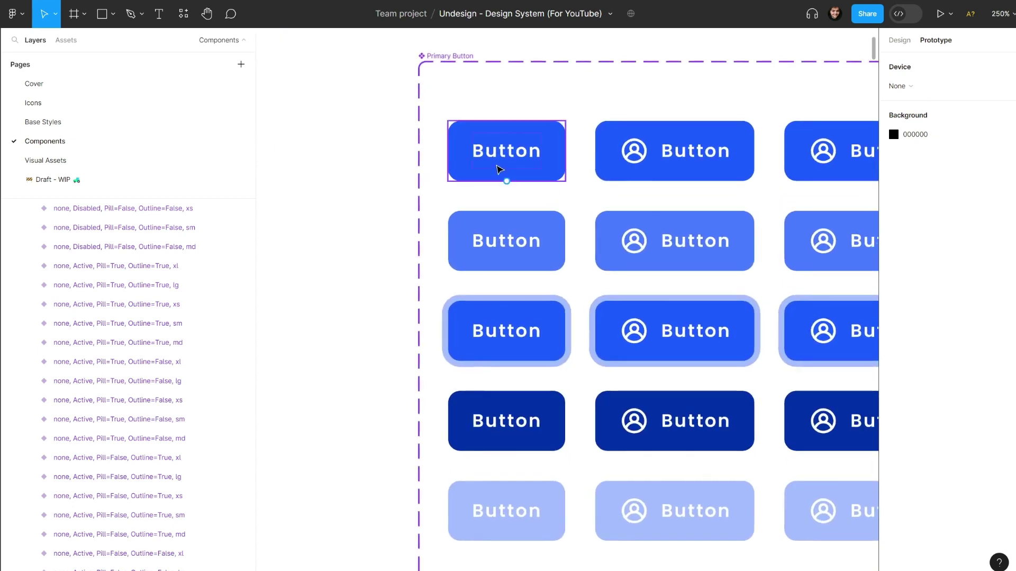
{"action": "scroll", "coordinate": [499, 169], "scroll_direction": "up", "scroll_amount": 1}
{"action": "left_click", "coordinate": [498, 168]}
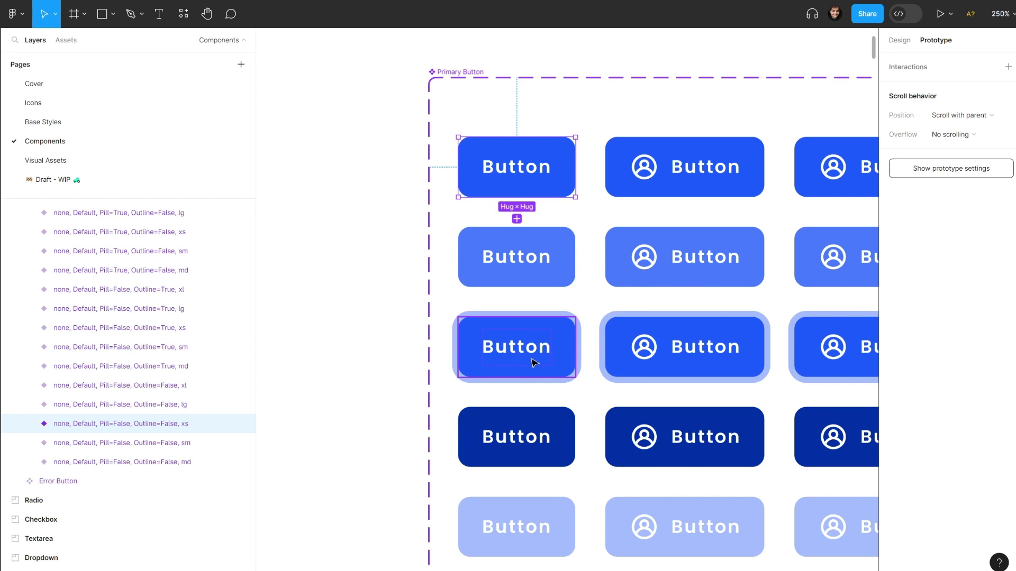
{"action": "scroll", "coordinate": [540, 354], "scroll_direction": "down", "scroll_amount": 1}
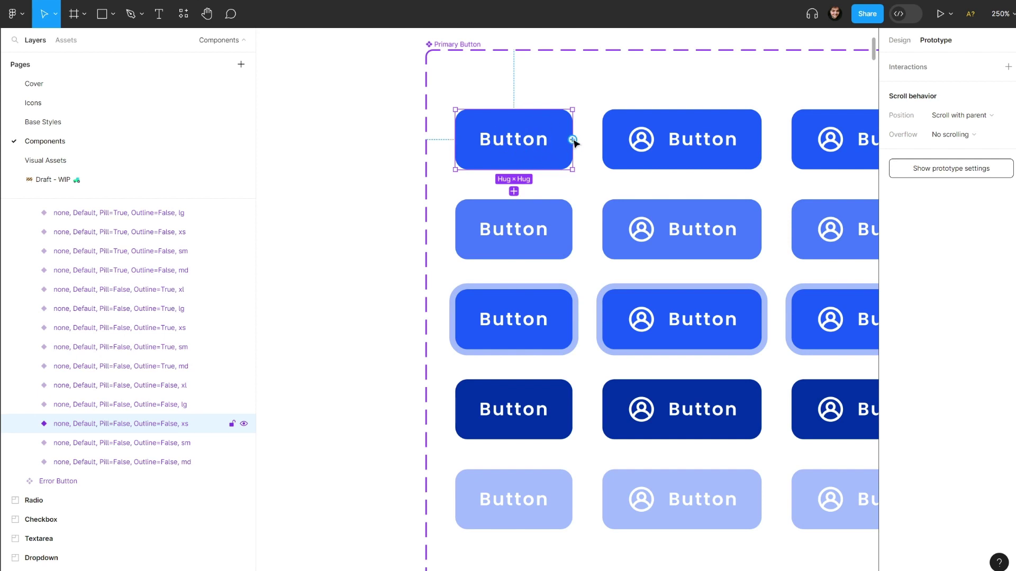
- Connect the default xs button to its Hover variant with a While hovering trigger
{"action": "left_click_drag", "start_coordinate": [572, 140], "coordinate": [536, 226]}
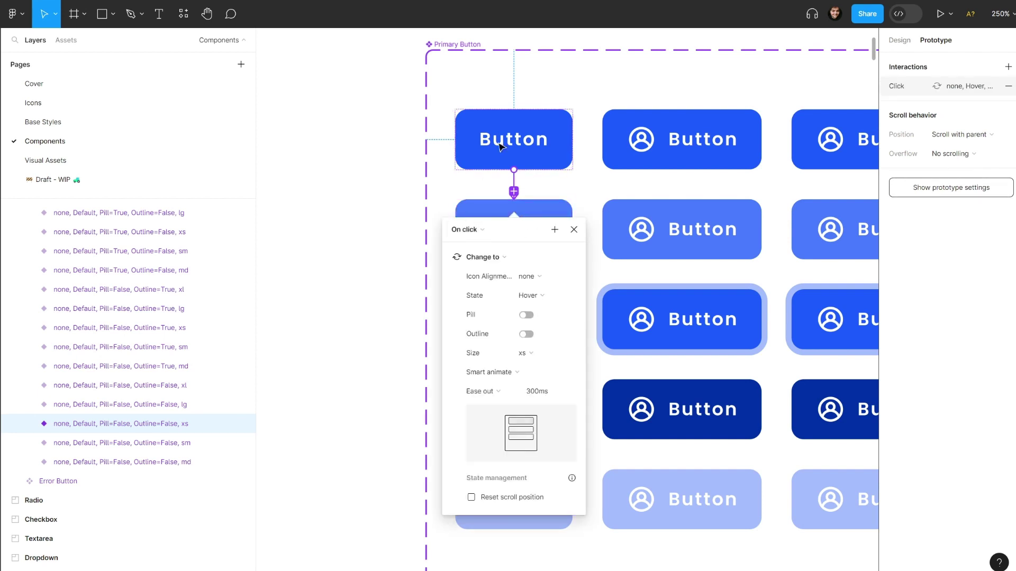
{"action": "left_click", "coordinate": [484, 230]}
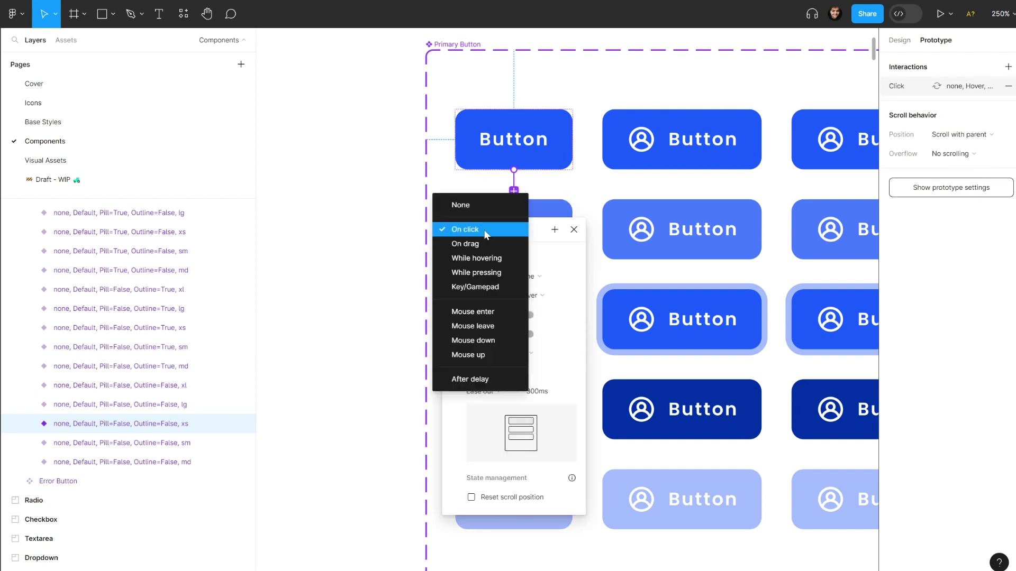
{"action": "left_click", "coordinate": [497, 259]}
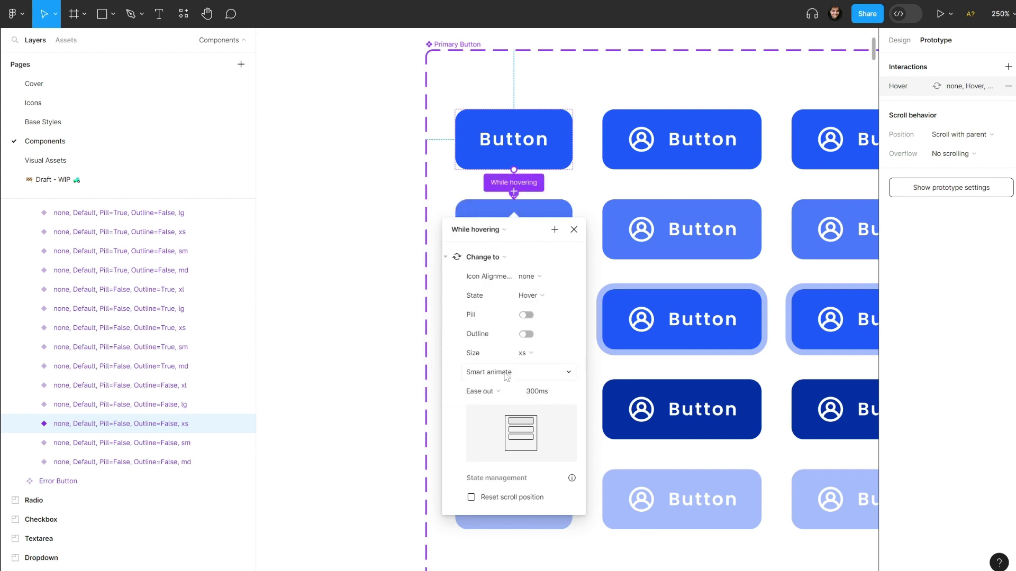
- Keep Smart animate with Ease in and out easing and a 250ms duration
{"action": "left_click", "coordinate": [495, 371]}
{"action": "left_click", "coordinate": [502, 373]}
{"action": "left_click", "coordinate": [508, 394]}
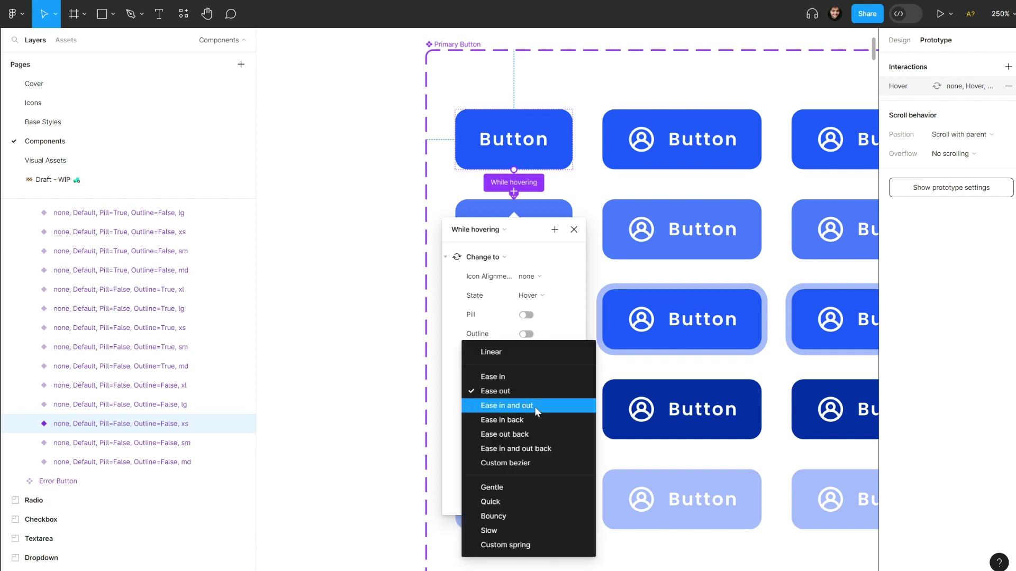
{"action": "left_click", "coordinate": [535, 405]}
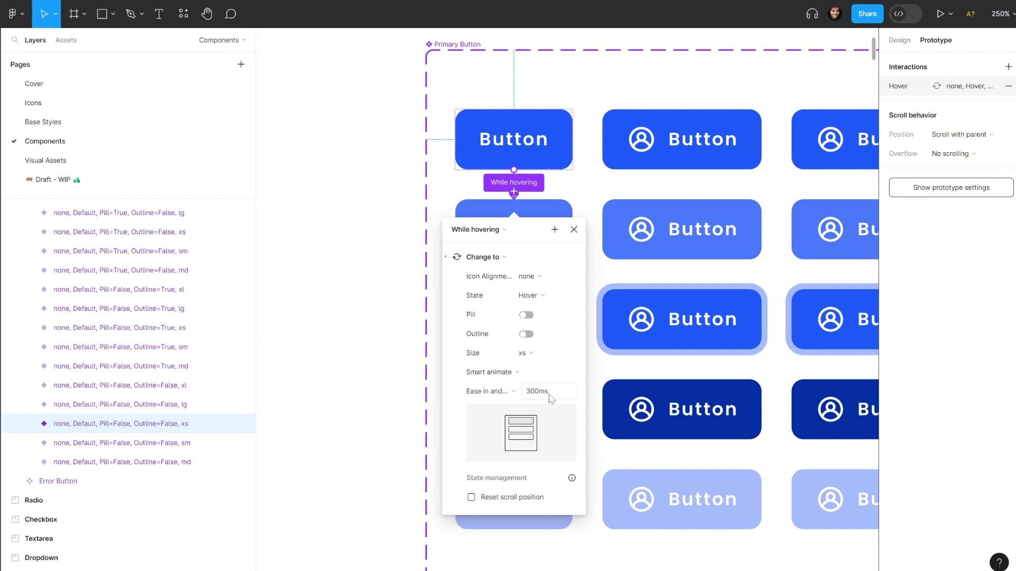
{"action": "left_click", "coordinate": [539, 392]}
{"action": "left_click", "coordinate": [540, 393]}
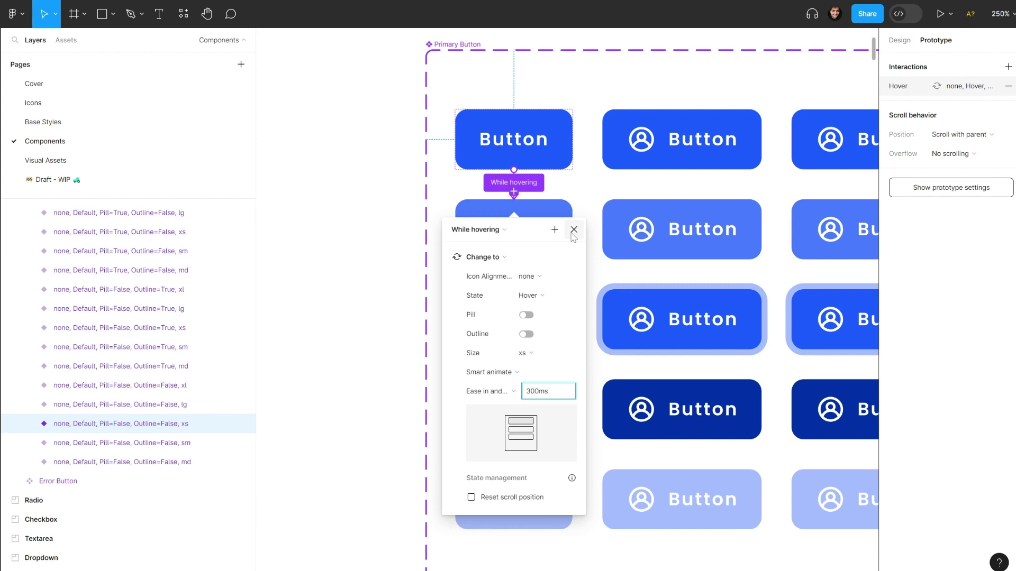
{"action": "left_click_drag", "start_coordinate": [538, 391], "coordinate": [524, 392]}
{"action": "type", "text": "250"}
{"action": "key", "text": "Return"}
{"action": "left_click", "coordinate": [573, 230]}
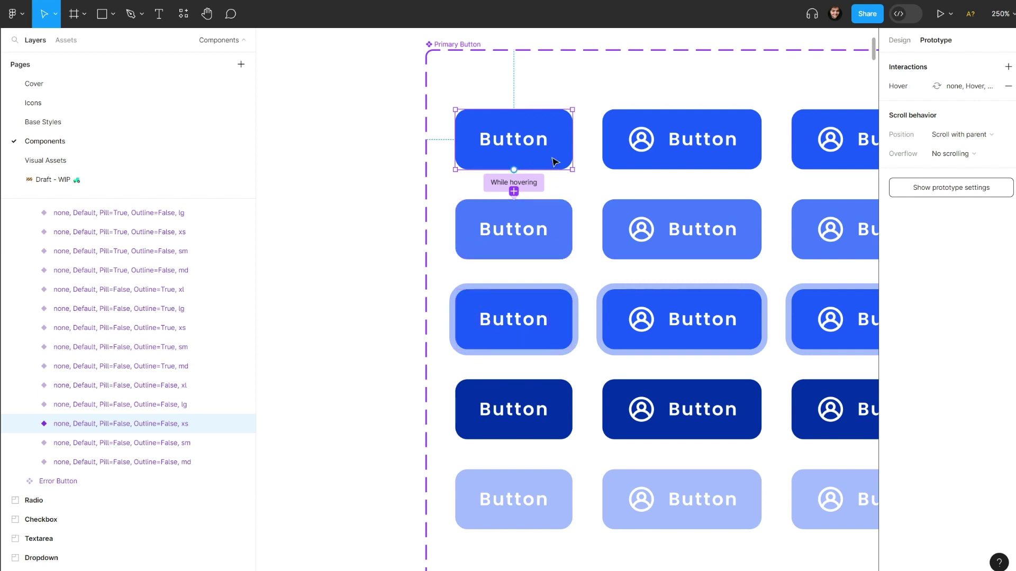
- Link the Default button to its Focused variant with a Key/Gamepad Tab trigger
{"action": "left_click_drag", "start_coordinate": [572, 140], "coordinate": [528, 300]}
{"action": "left_click", "coordinate": [476, 321]}
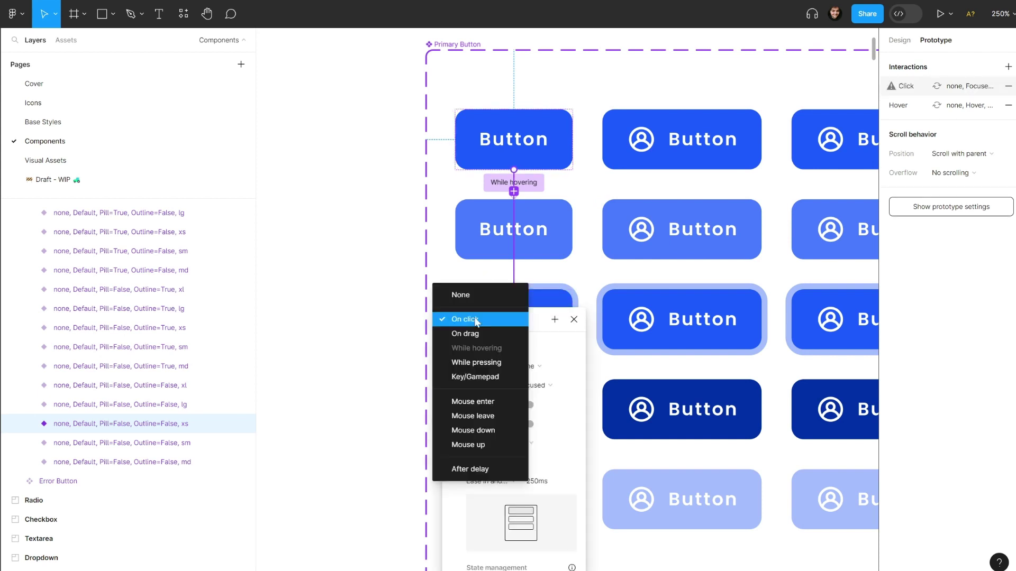
{"action": "left_click", "coordinate": [475, 378]}
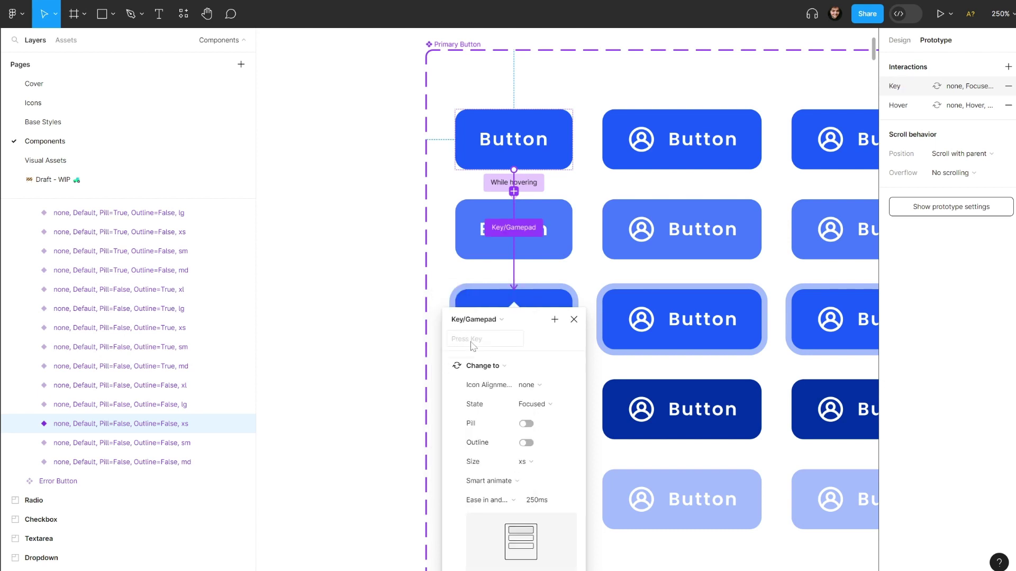
{"action": "key", "text": "Tab"}
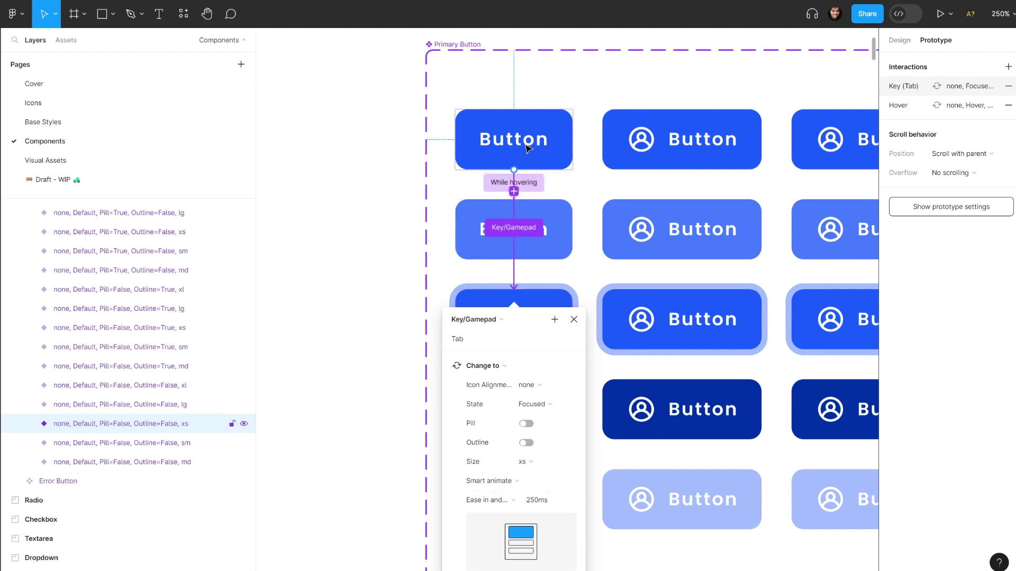
{"action": "left_click", "coordinate": [573, 319]}
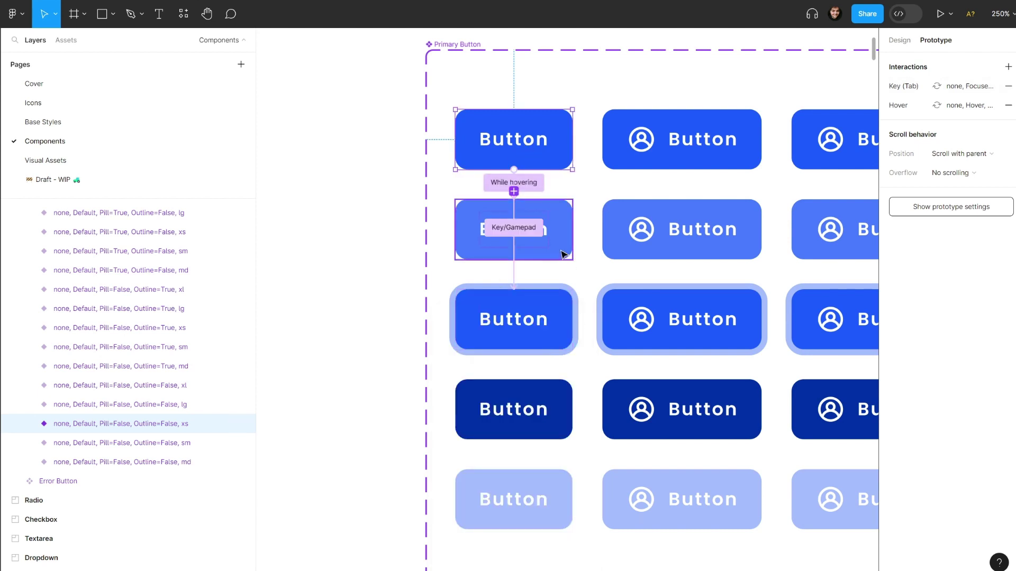
{"action": "left_click", "coordinate": [564, 246]}
- Link the Hover variant to the Focused variant with a Key/Gamepad Tab trigger
{"action": "left_click_drag", "start_coordinate": [574, 231], "coordinate": [555, 306]}
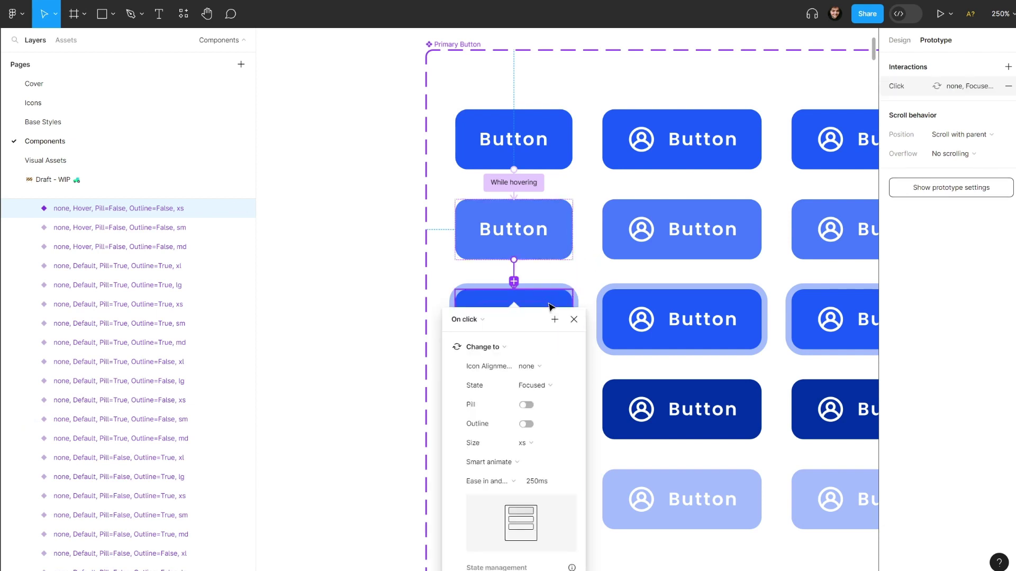
{"action": "left_click", "coordinate": [479, 326]}
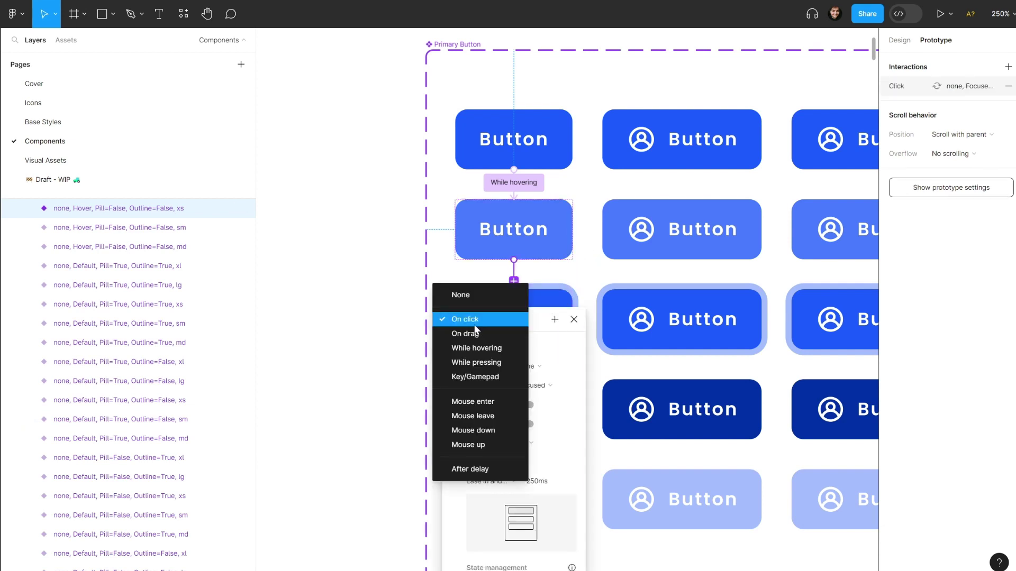
{"action": "left_click", "coordinate": [475, 376]}
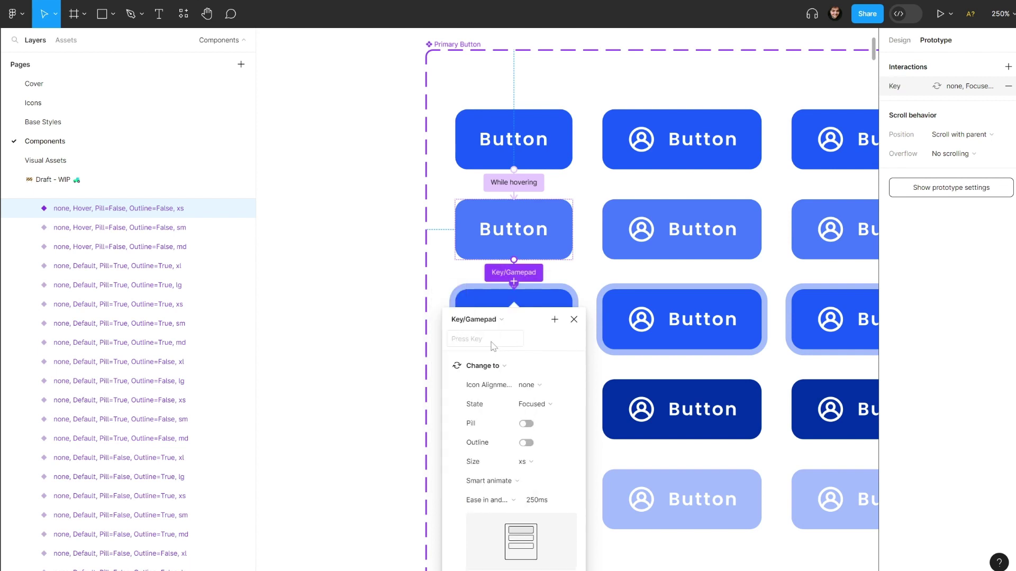
{"action": "key", "text": "Tab"}
{"action": "left_click", "coordinate": [418, 325]}
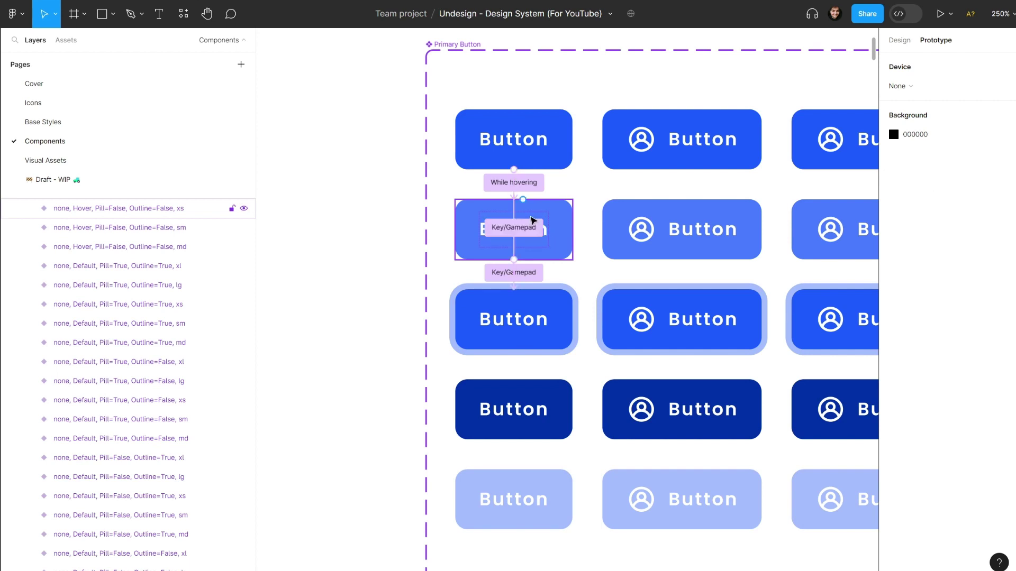
{"action": "left_click", "coordinate": [521, 327]}
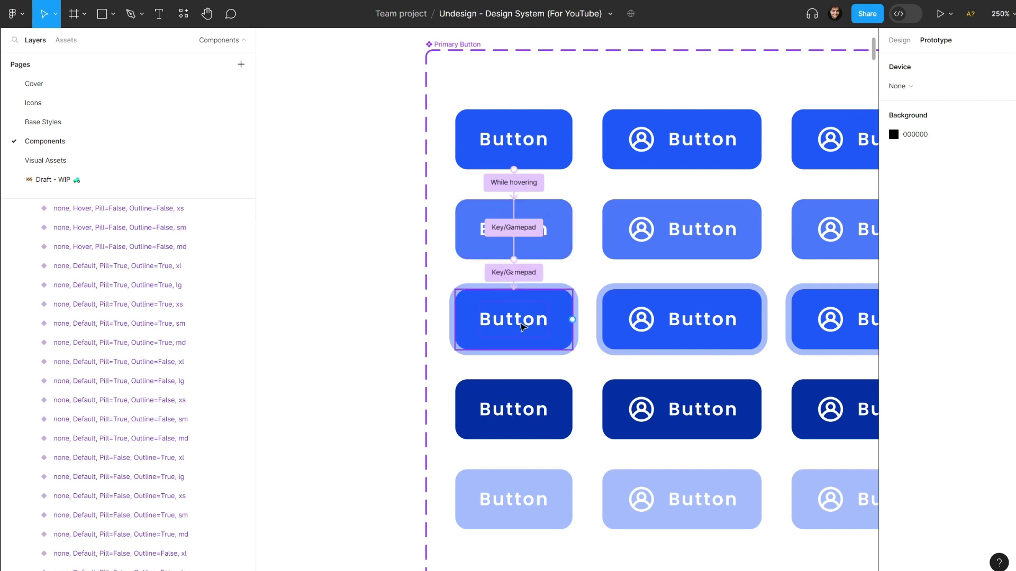
{"action": "left_click", "coordinate": [548, 153]}
- Link the Default variant to the Active variant with a While pressing trigger
{"action": "left_click_drag", "start_coordinate": [573, 139], "coordinate": [545, 388]}
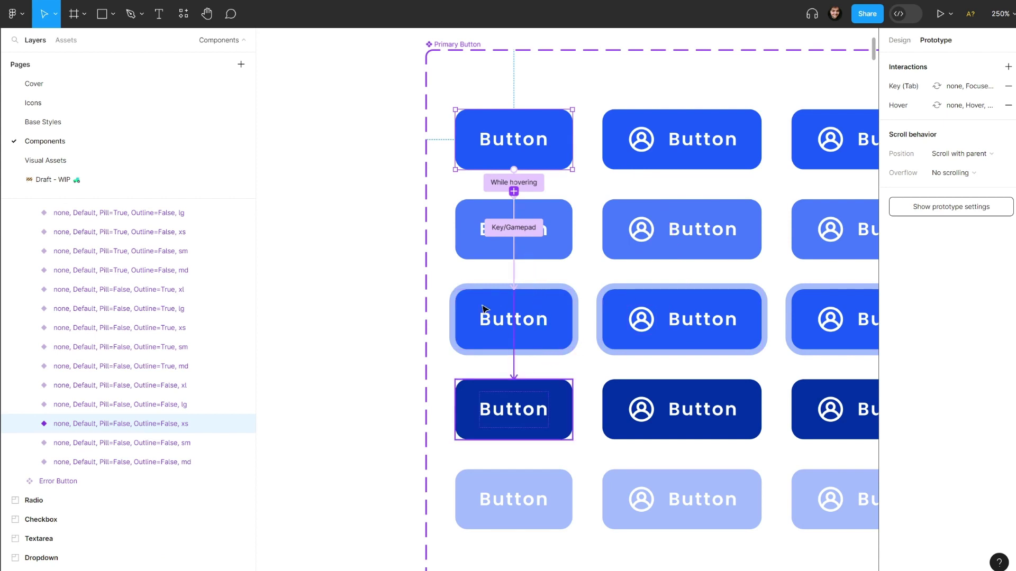
{"action": "left_click", "coordinate": [466, 410]}
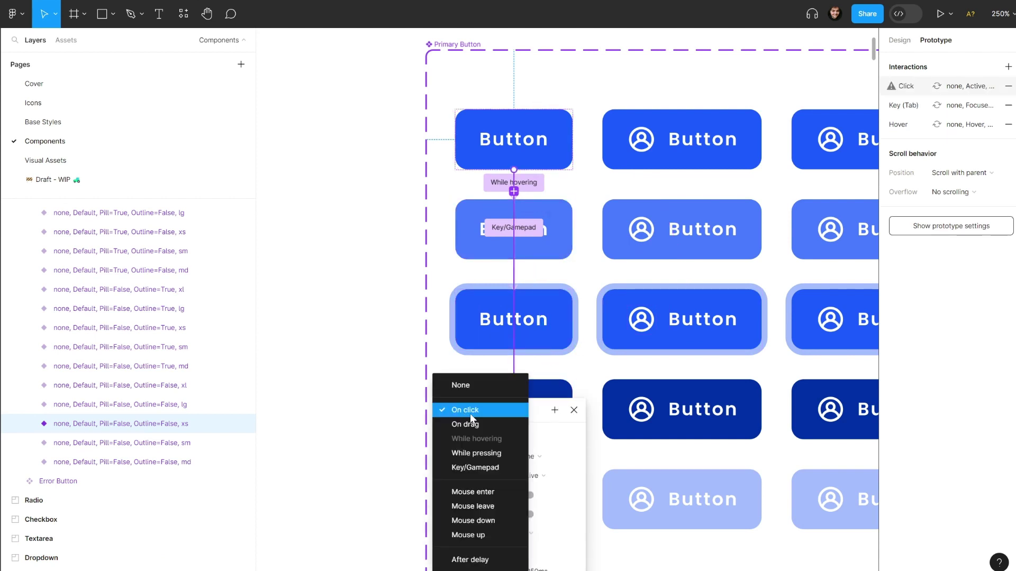
{"action": "left_click", "coordinate": [473, 454]}
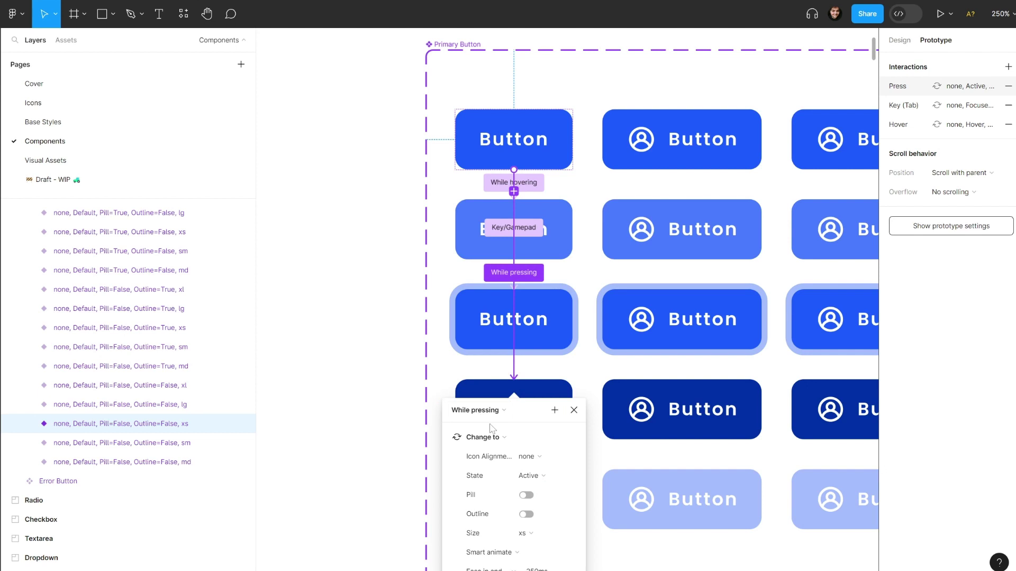
{"action": "scroll", "coordinate": [436, 460], "scroll_direction": "down", "scroll_amount": 1}
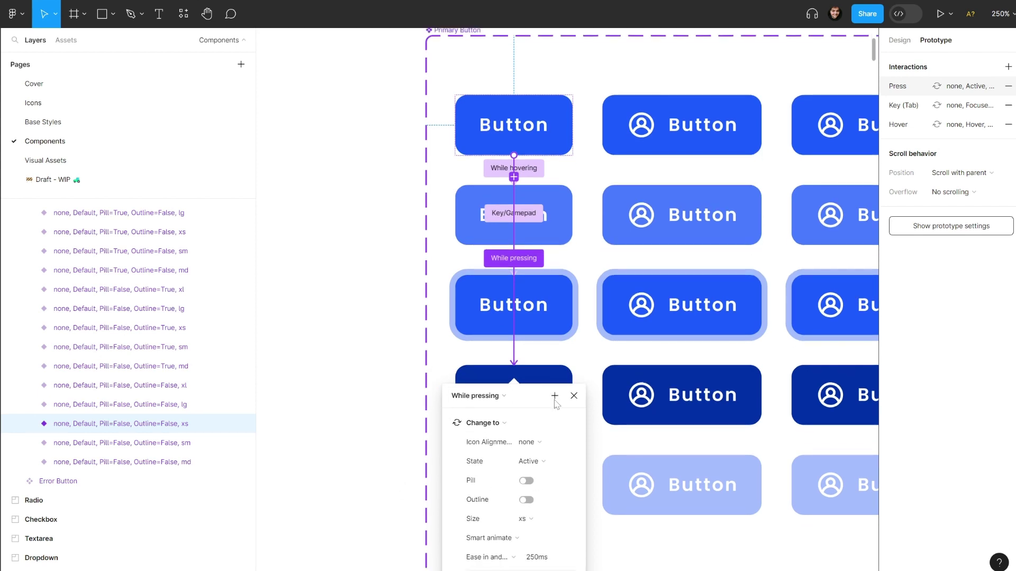
{"action": "left_click", "coordinate": [574, 396]}
{"action": "scroll", "coordinate": [562, 305], "scroll_direction": "up", "scroll_amount": 1}
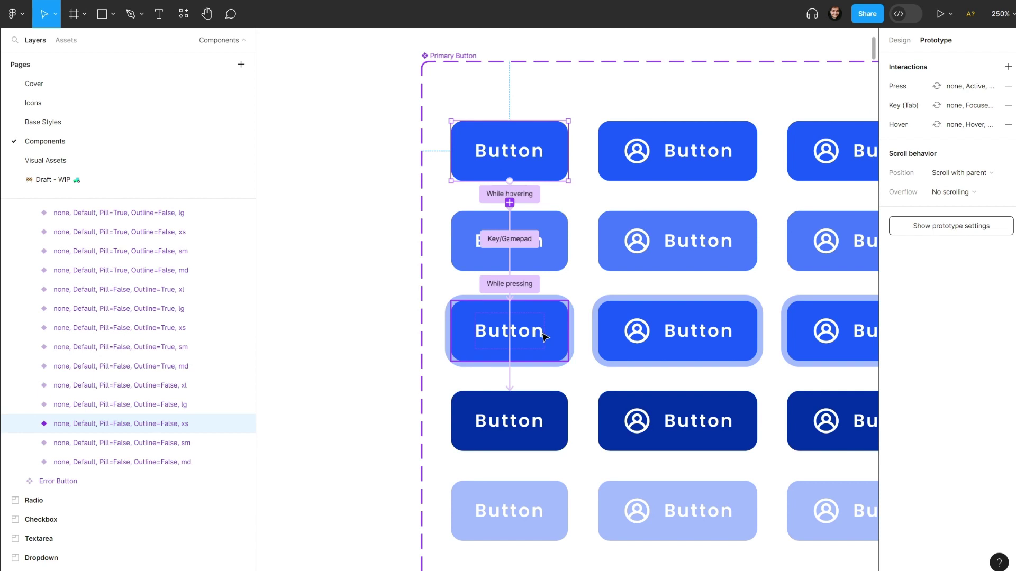
- Link the Hover variant to the Active variant with a While pressing trigger
{"action": "left_click", "coordinate": [546, 398]}
{"action": "left_click", "coordinate": [545, 243]}
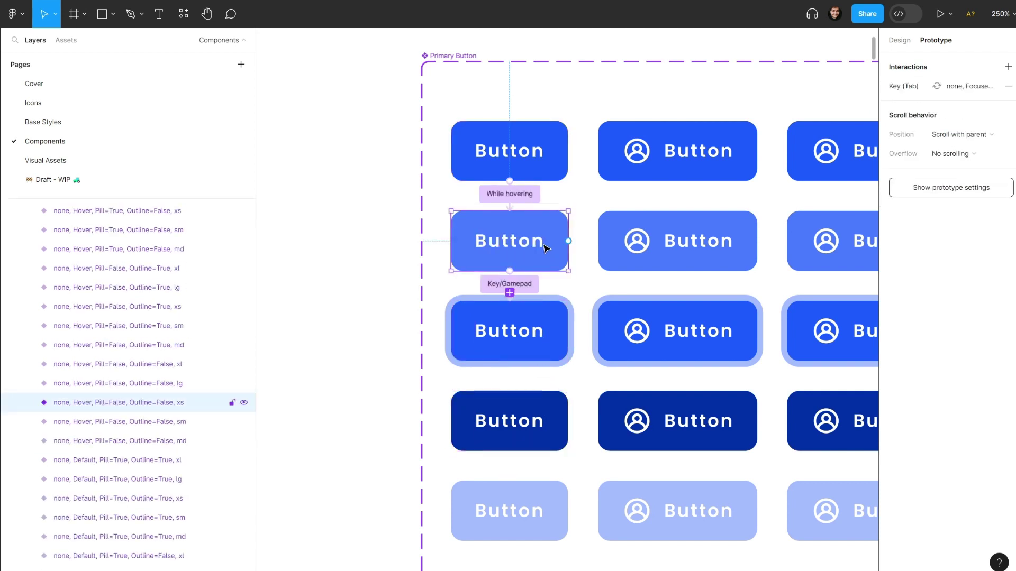
{"action": "left_click", "coordinate": [528, 411]}
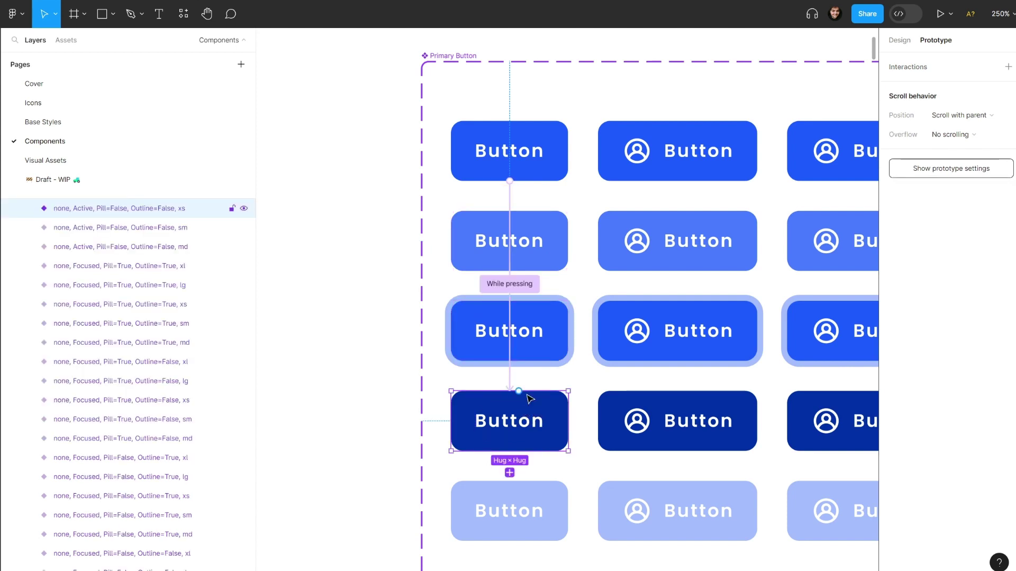
{"action": "left_click", "coordinate": [554, 265]}
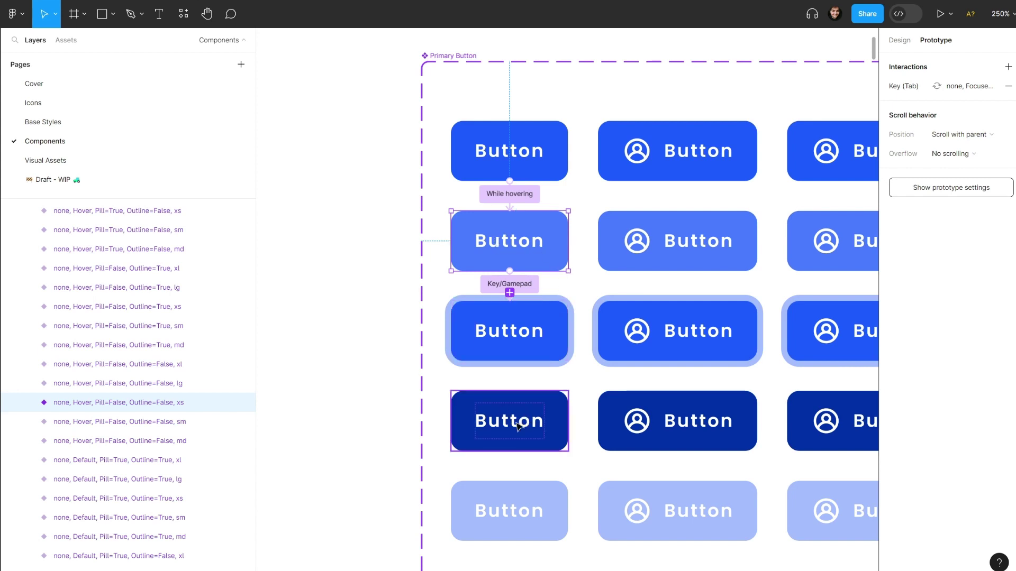
{"action": "mouse_move", "coordinate": [561, 243]}
{"action": "left_click_drag", "start_coordinate": [568, 241], "coordinate": [540, 418]}
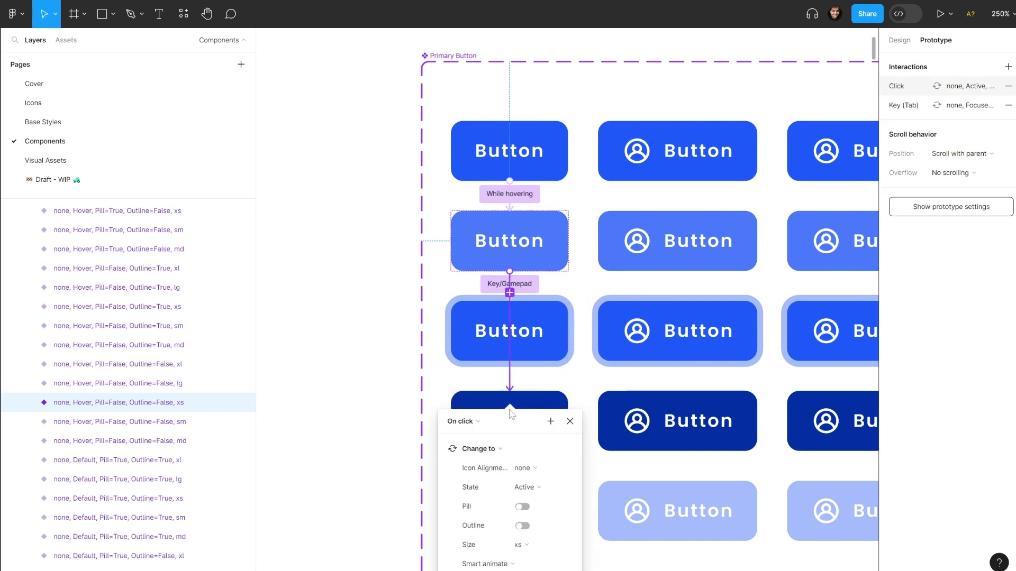
{"action": "left_click", "coordinate": [484, 421]}
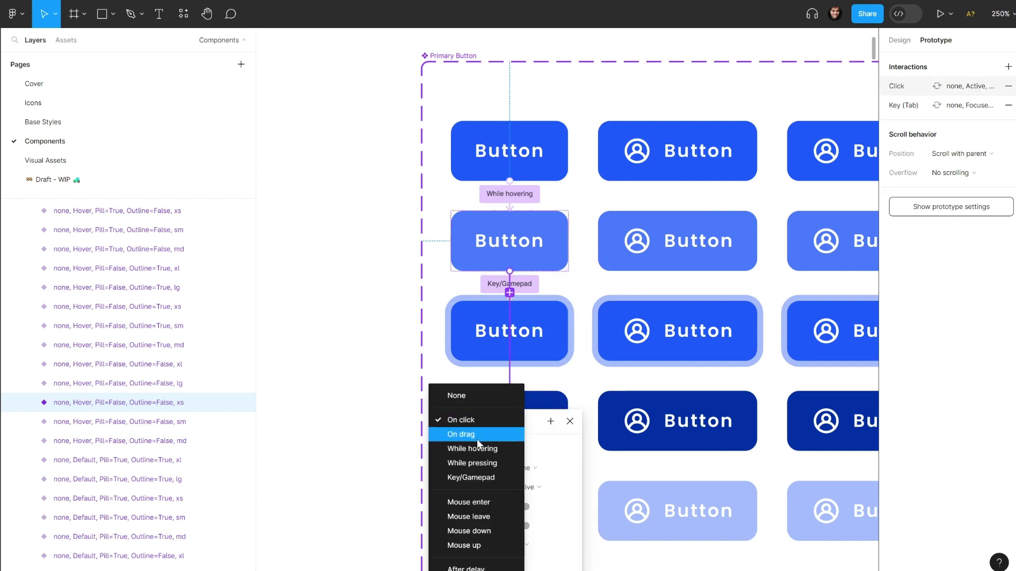
{"action": "left_click", "coordinate": [483, 469]}
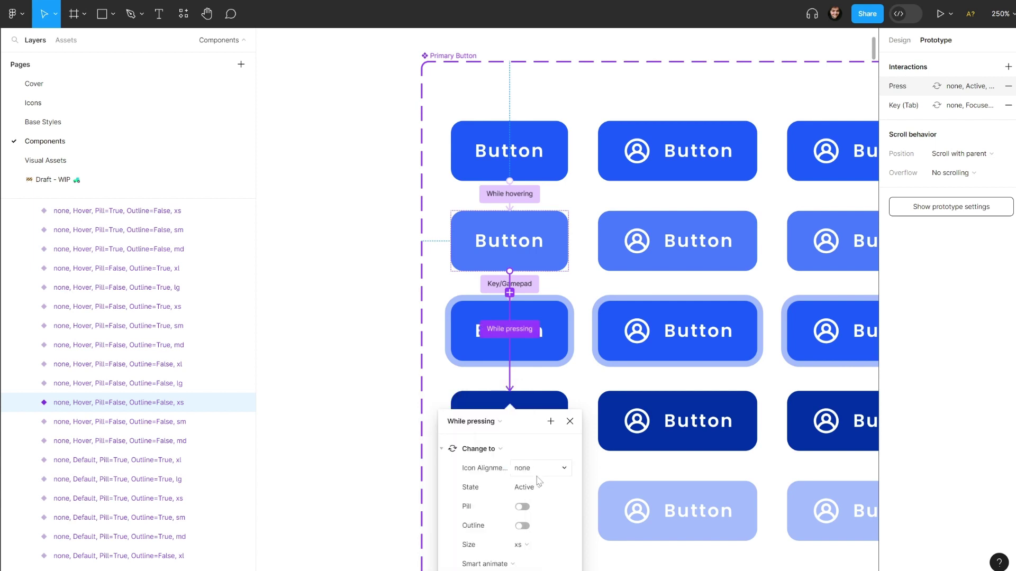
{"action": "scroll", "coordinate": [531, 476], "scroll_direction": "down", "scroll_amount": 4}
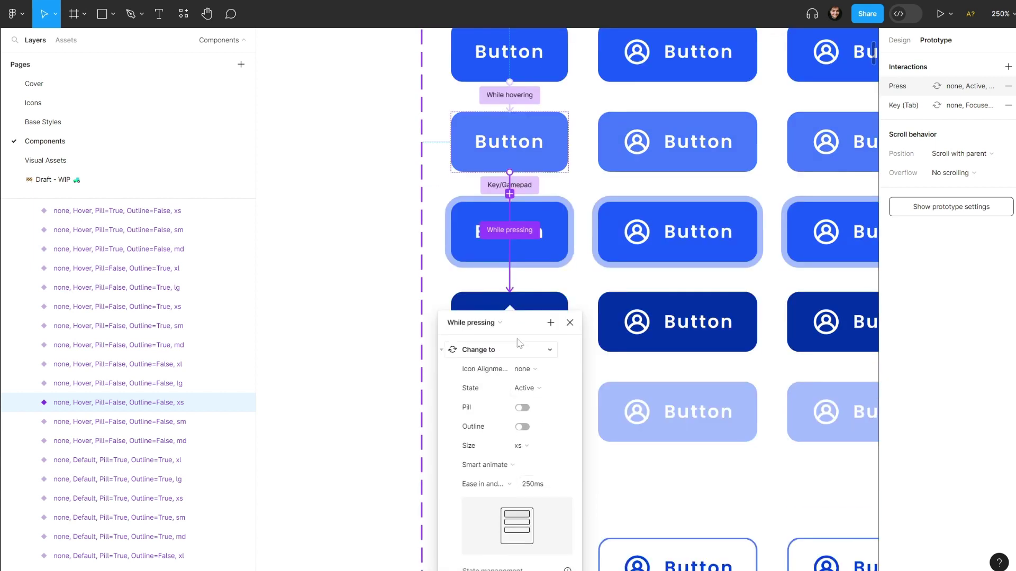
{"action": "left_click", "coordinate": [570, 323]}
- Connect the Focused variant to the Active variant below it
{"action": "scroll", "coordinate": [554, 334], "scroll_direction": "up", "scroll_amount": 4}
{"action": "left_click", "coordinate": [555, 353]}
{"action": "left_click_drag", "start_coordinate": [562, 337], "coordinate": [466, 402]}
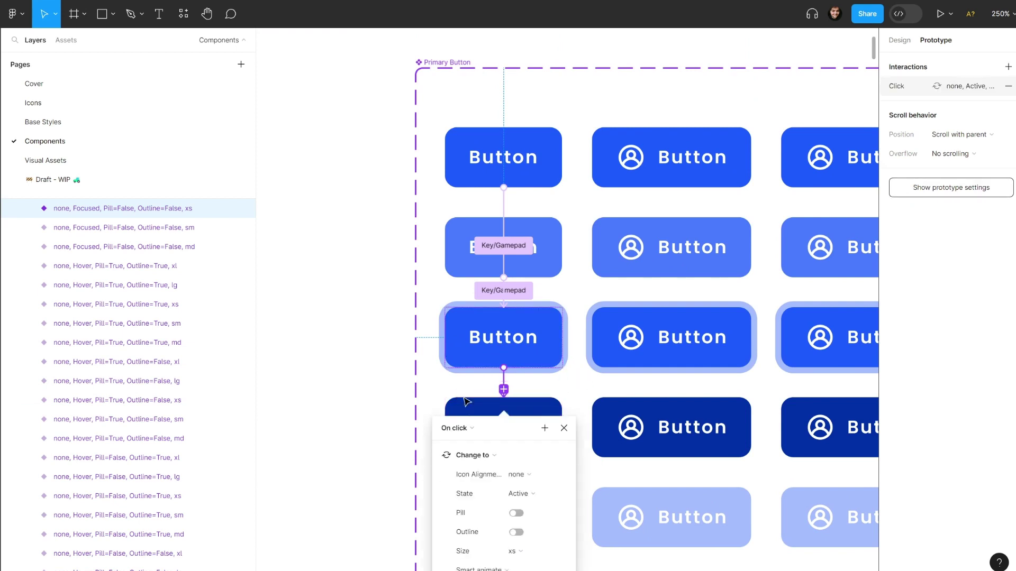
- Set the Focused-to-Active connection's trigger to While pressing
{"action": "left_click", "coordinate": [472, 427]}
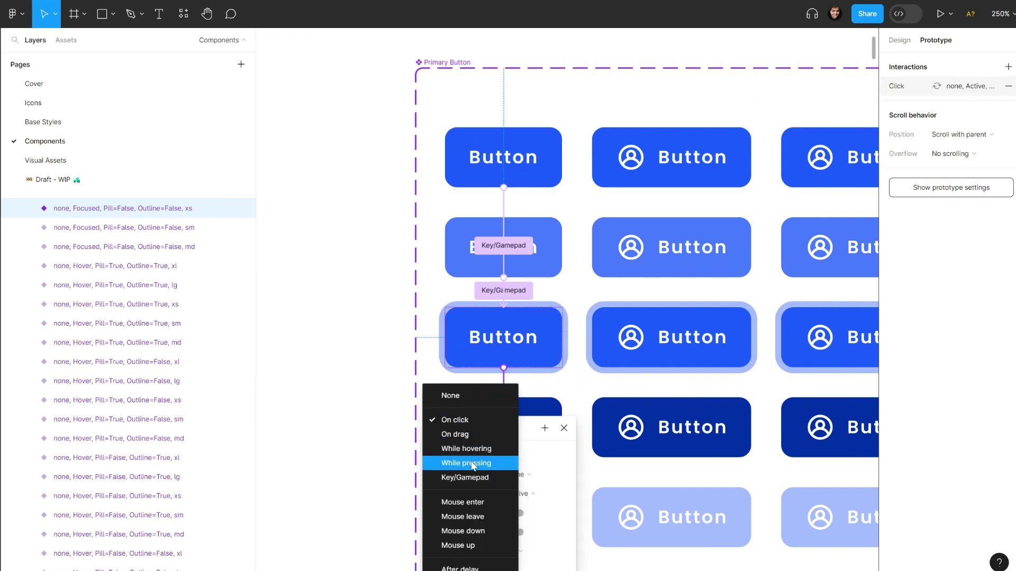
{"action": "key", "text": "Return"}
{"action": "left_click", "coordinate": [563, 428]}
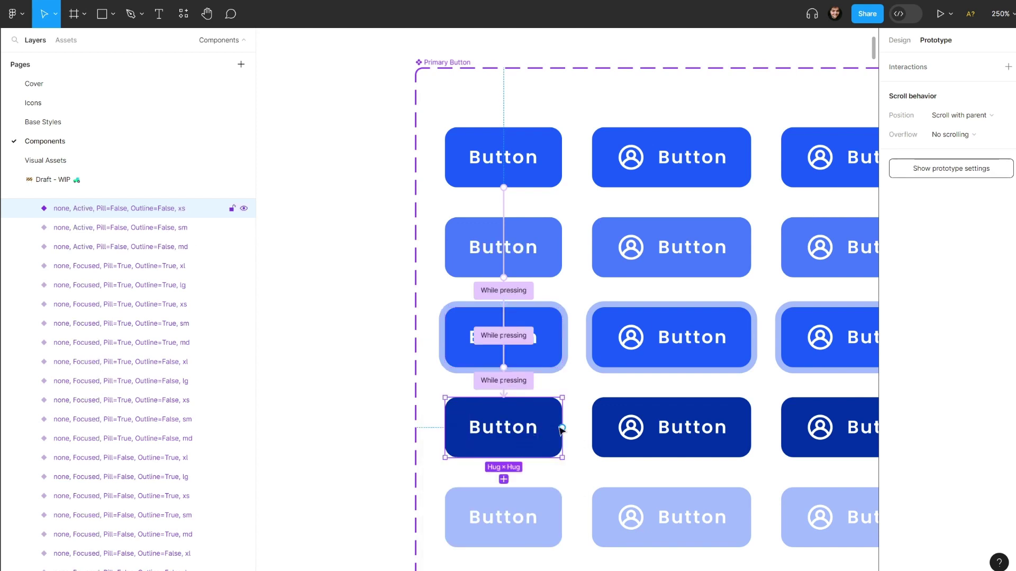
- Link the Active variant back to Focused with a Key/Gamepad Tab trigger
{"action": "left_click_drag", "start_coordinate": [564, 428], "coordinate": [553, 347]}
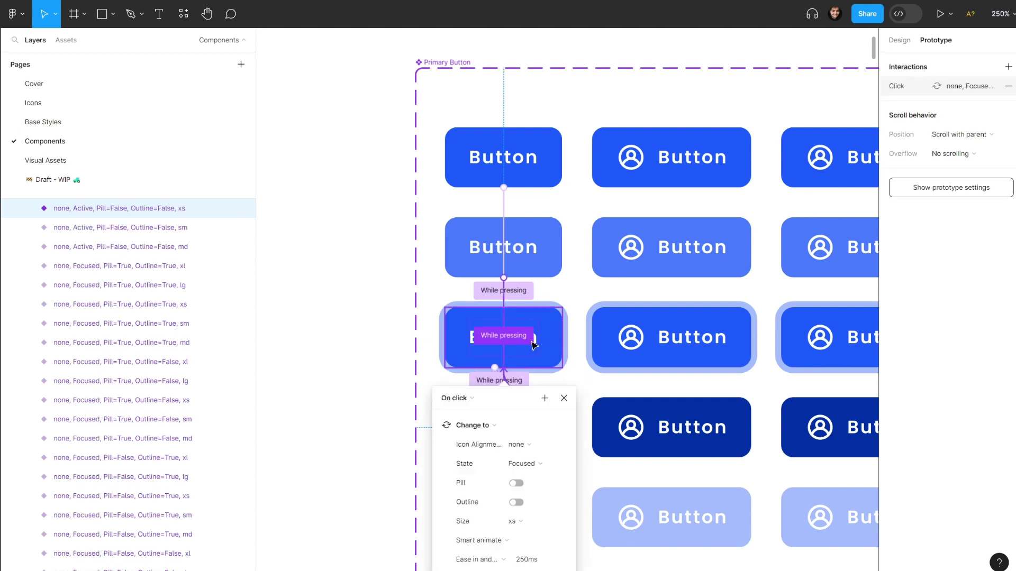
{"action": "left_click", "coordinate": [471, 404]}
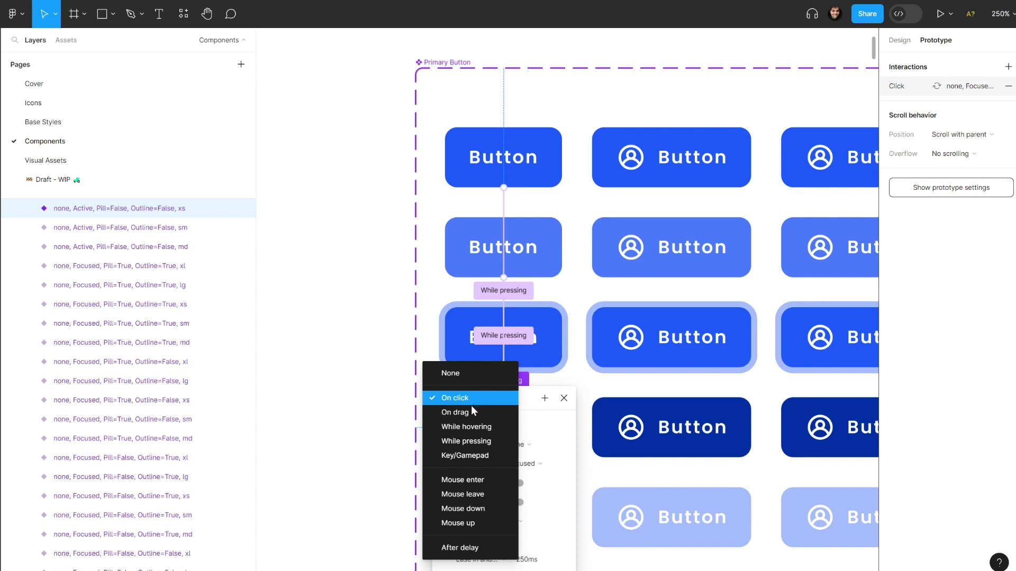
{"action": "left_click", "coordinate": [473, 456]}
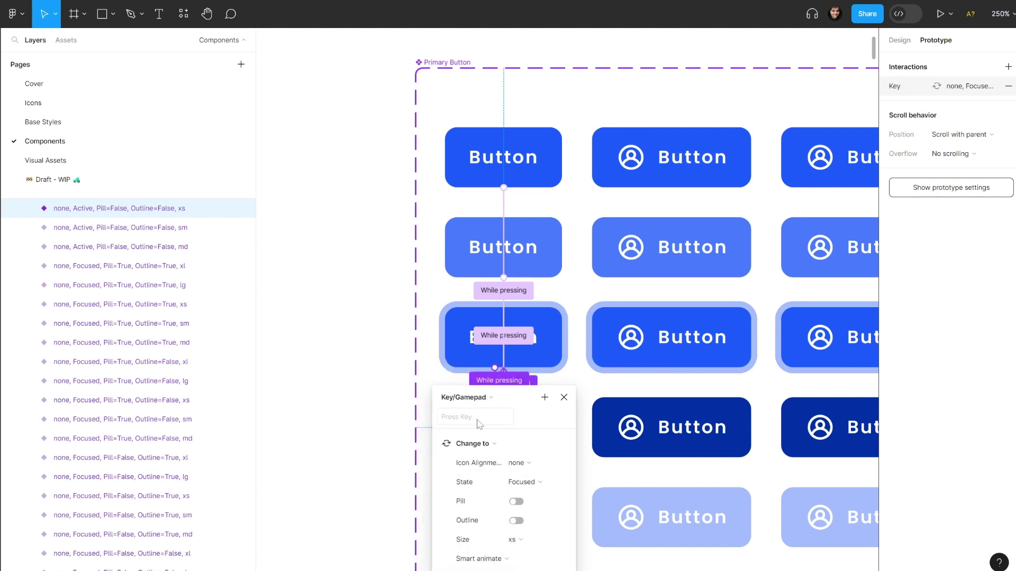
{"action": "key", "text": "Tab"}
{"action": "left_click", "coordinate": [564, 397]}
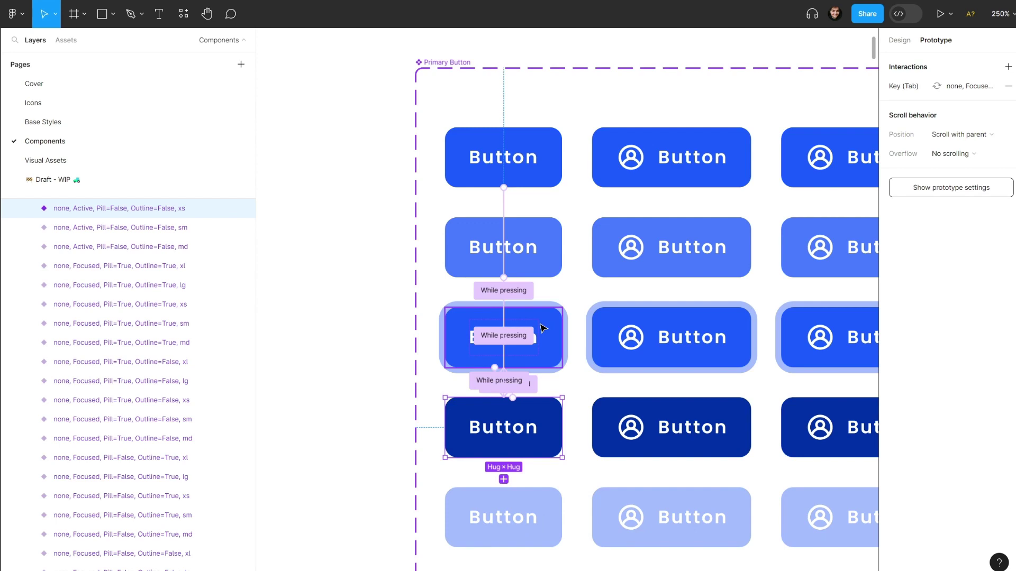
- Place an instance of the top-left Default button on empty canvas
{"action": "scroll", "coordinate": [538, 266], "scroll_direction": "up", "scroll_amount": 1}
{"action": "scroll", "coordinate": [540, 279], "scroll_direction": "down", "scroll_amount": 2}
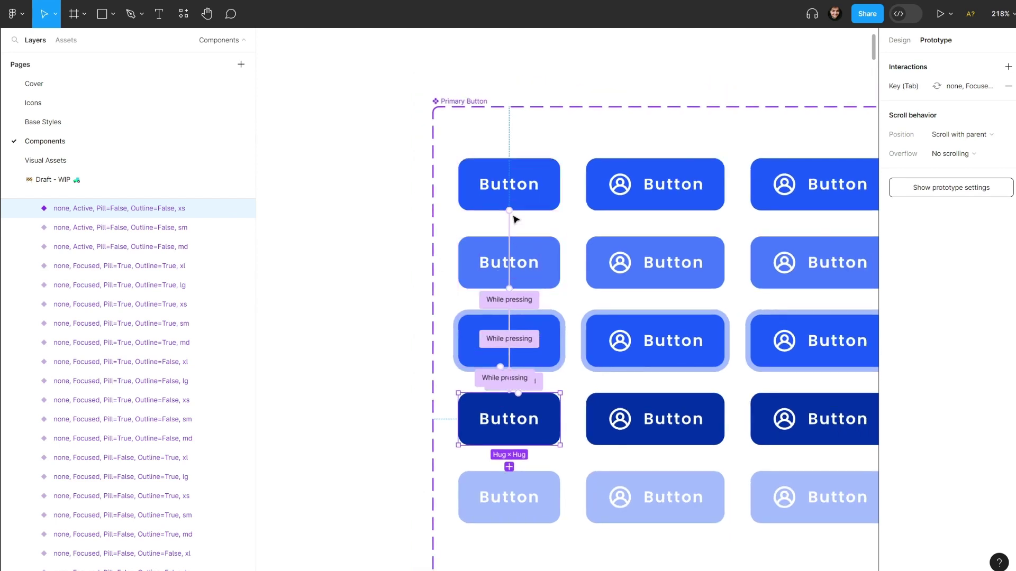
{"action": "scroll", "coordinate": [523, 192], "scroll_direction": "up", "scroll_amount": 2}
{"action": "scroll", "coordinate": [511, 254], "scroll_direction": "down", "scroll_amount": 3}
{"action": "scroll", "coordinate": [502, 320], "scroll_direction": "up", "scroll_amount": 1}
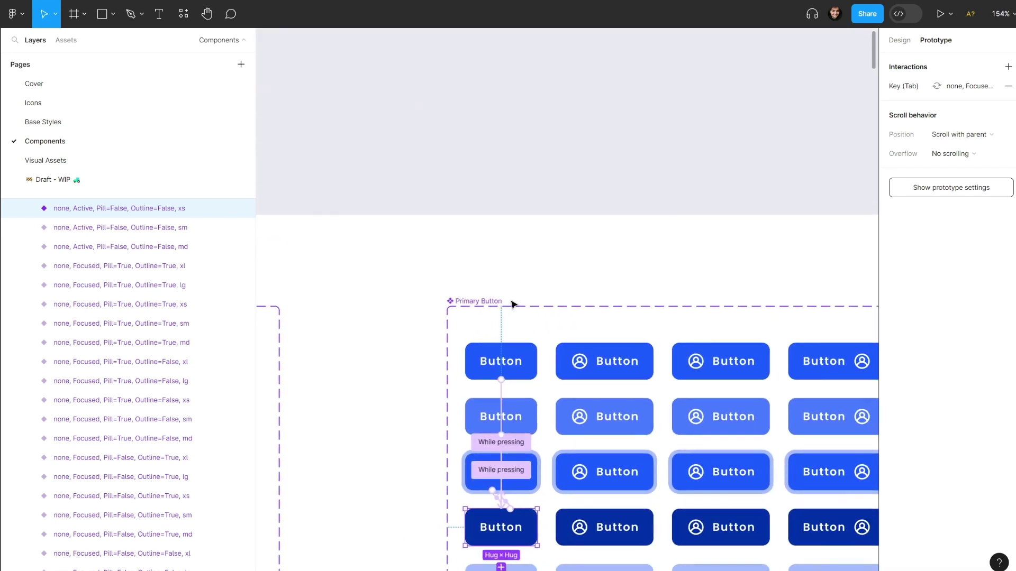
{"action": "scroll", "coordinate": [502, 320], "scroll_direction": "up", "scroll_amount": 1}
{"action": "left_click", "coordinate": [502, 320]}
{"action": "left_click", "coordinate": [515, 379]}
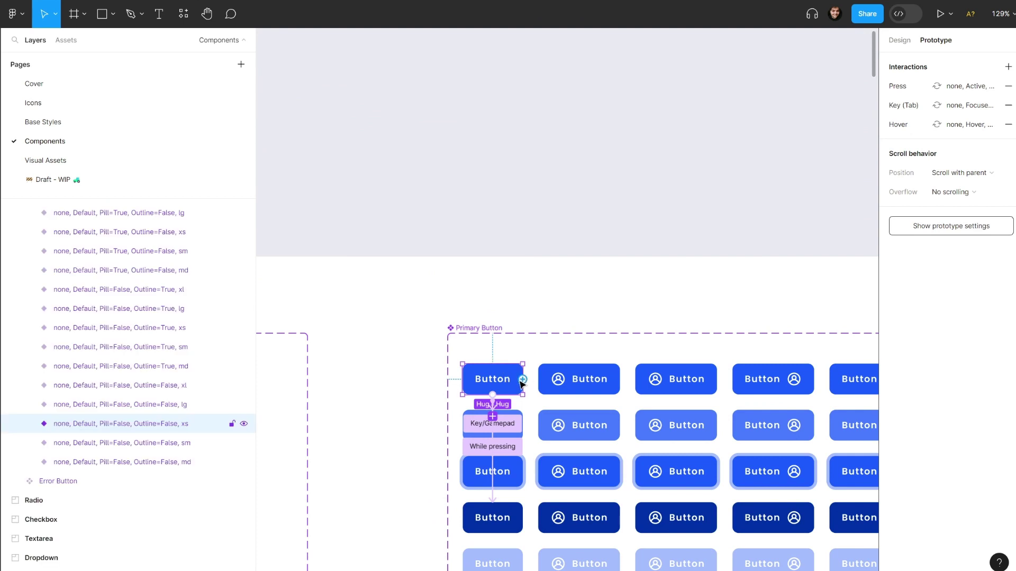
{"action": "left_click_drag", "start_coordinate": [520, 381], "coordinate": [587, 73]}
- Draw a 262×262 frame, Frame 100, around the button instance
{"action": "scroll", "coordinate": [550, 196], "scroll_direction": "up", "scroll_amount": 2}
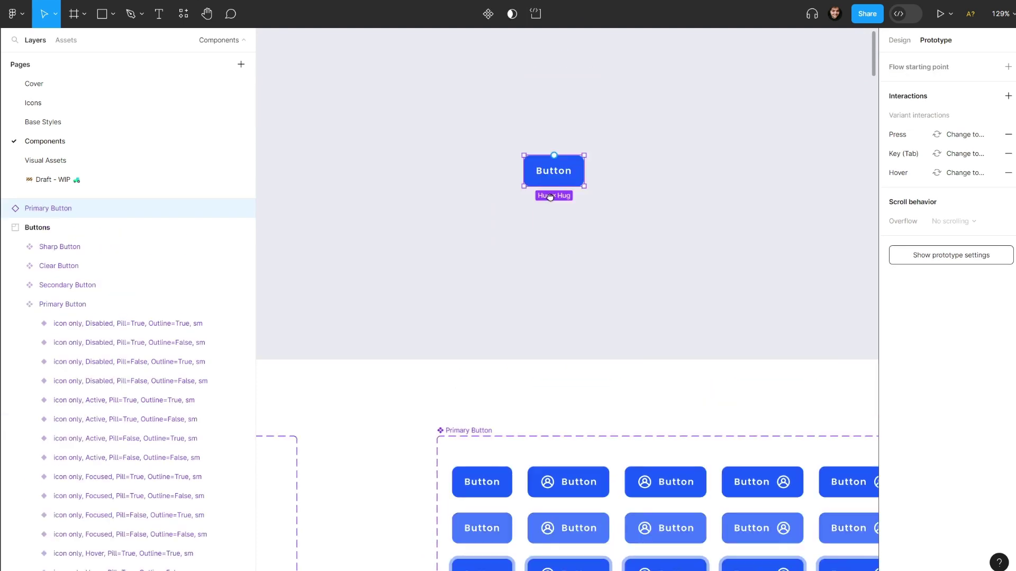
{"action": "scroll", "coordinate": [550, 196], "scroll_direction": "up", "scroll_amount": 3}
{"action": "left_click", "coordinate": [498, 203]}
{"action": "key", "text": "f"}
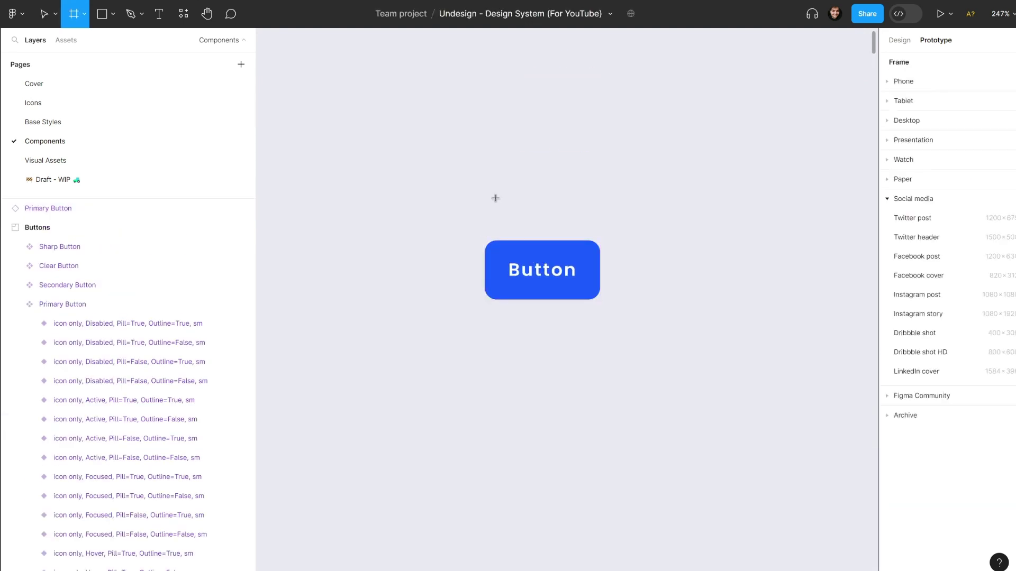
{"action": "left_click_drag", "start_coordinate": [365, 115], "coordinate": [753, 502]}
- Center the button in Frame 100 and present the frame's prototype
{"action": "left_click", "coordinate": [560, 293]}
{"action": "key", "text": "alt+v"}
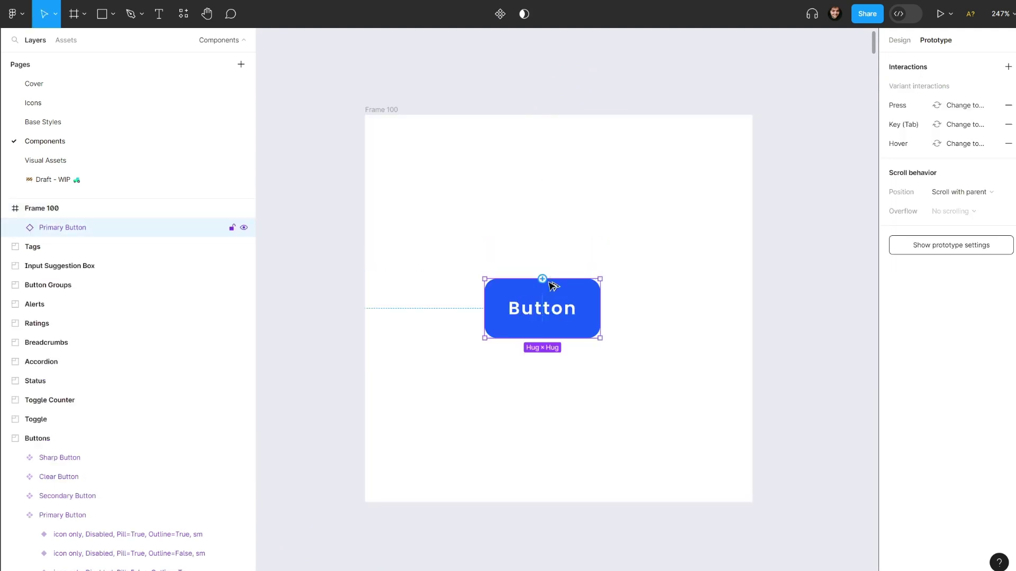
{"action": "key", "text": "alt+h"}
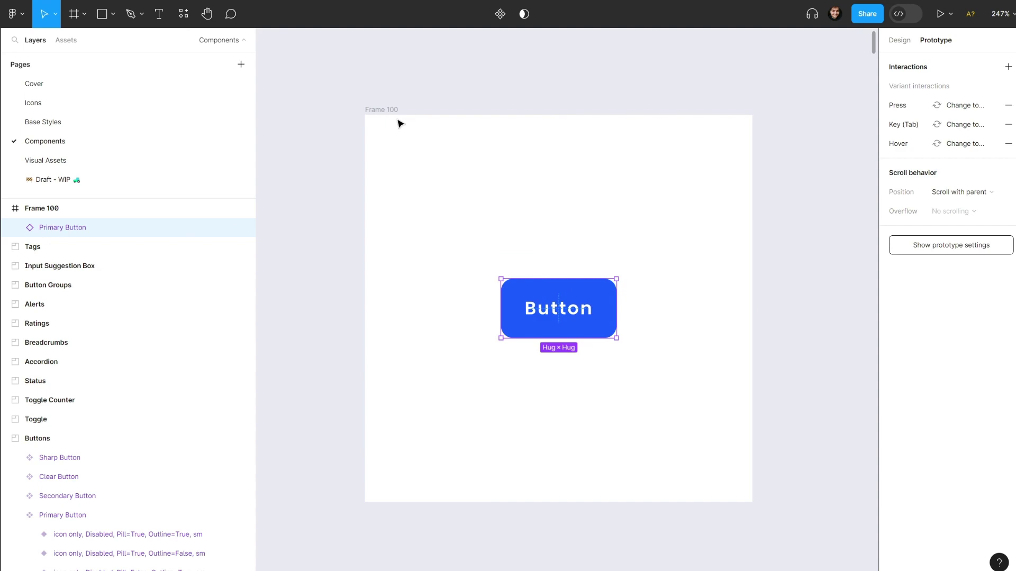
{"action": "left_click", "coordinate": [391, 111]}
{"action": "left_click", "coordinate": [940, 13]}
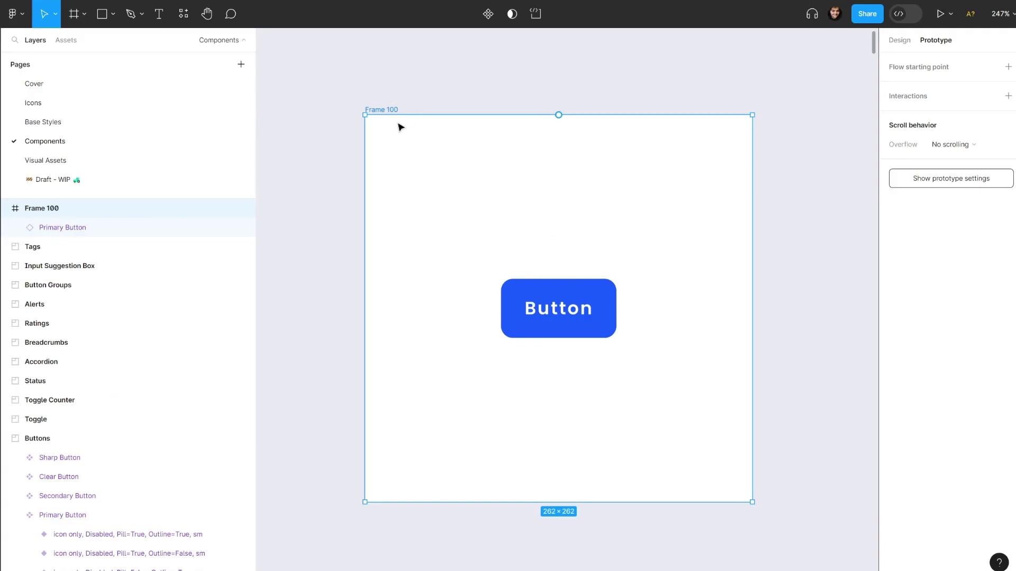
{"action": "key", "text": "shift+space"}
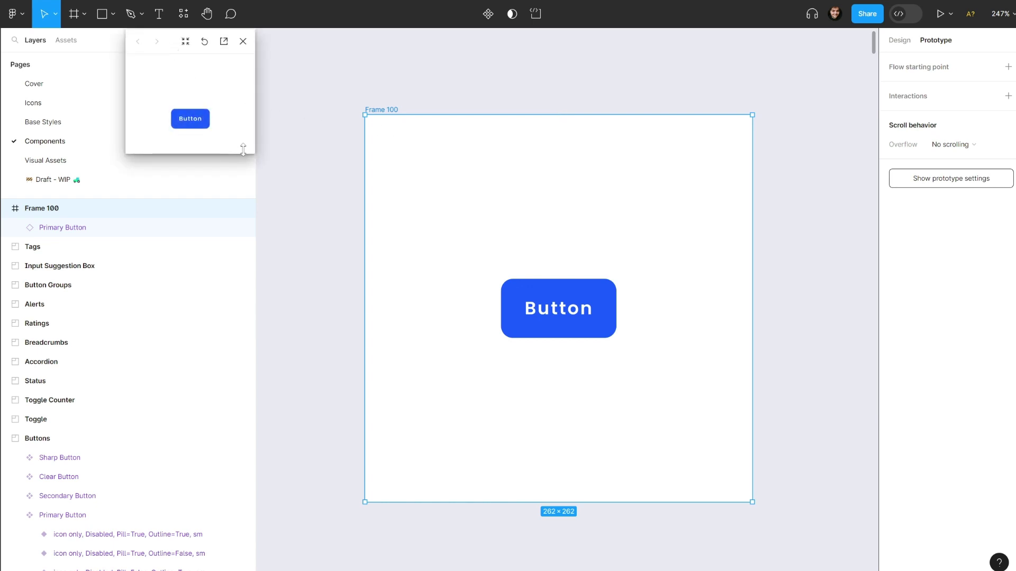
{"action": "left_click_drag", "start_coordinate": [173, 46], "coordinate": [295, 146]}
{"action": "left_click_drag", "start_coordinate": [380, 257], "coordinate": [483, 333]}
{"action": "mouse_move", "coordinate": [308, 153]}
{"action": "left_mouse_down"}
{"action": "mouse_move", "coordinate": [268, 143]}
{"action": "mouse_move", "coordinate": [296, 148]}
{"action": "left_mouse_up"}
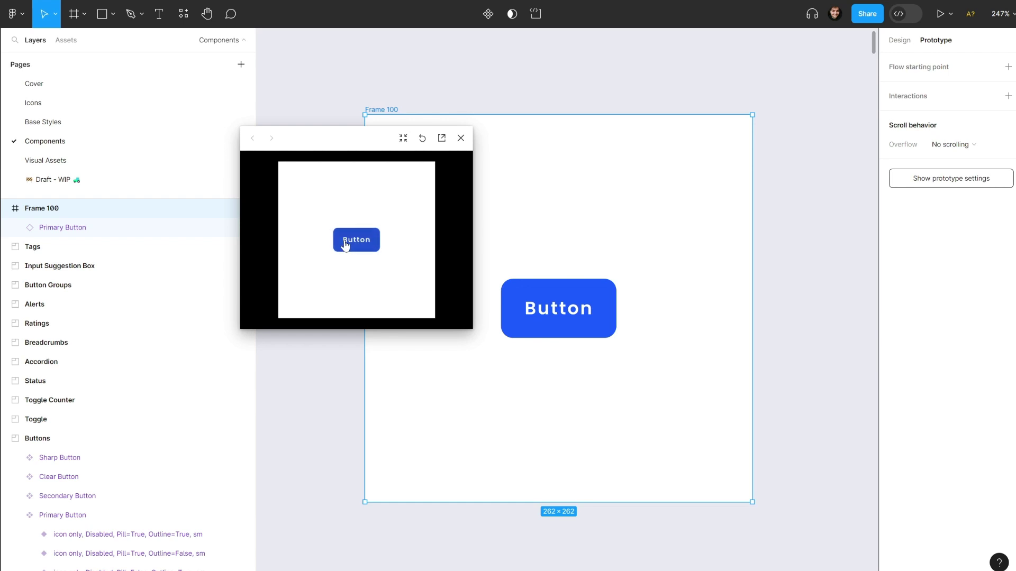
{"action": "left_click", "coordinate": [346, 245]}
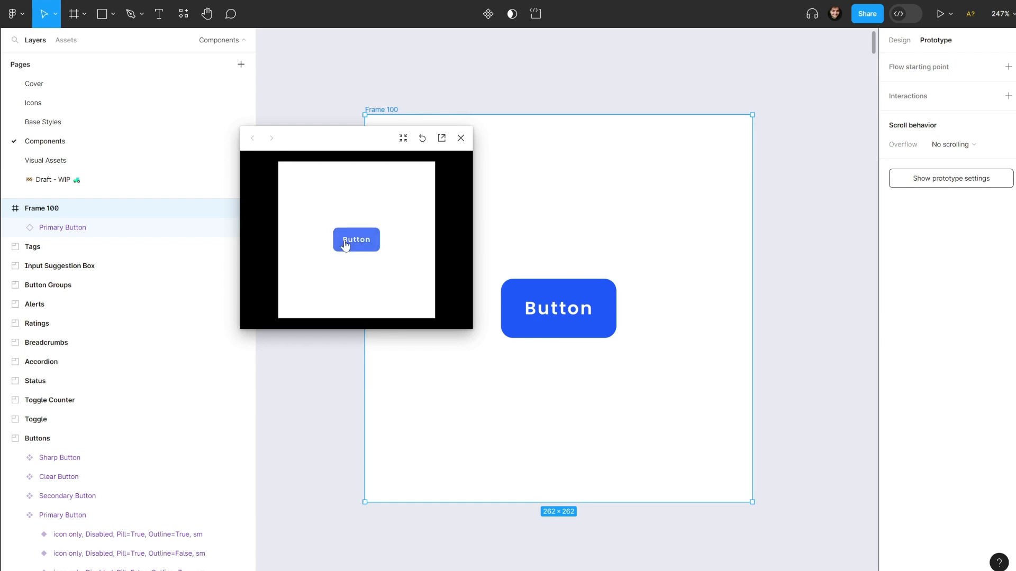
{"action": "left_click", "coordinate": [342, 249]}
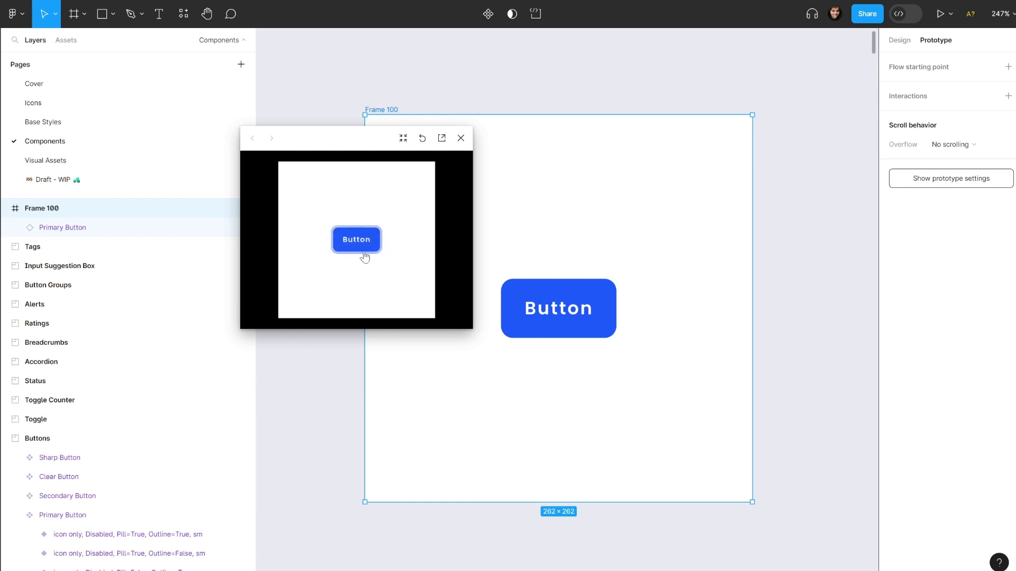
{"action": "left_click", "coordinate": [359, 250]}
{"action": "left_click", "coordinate": [373, 239]}
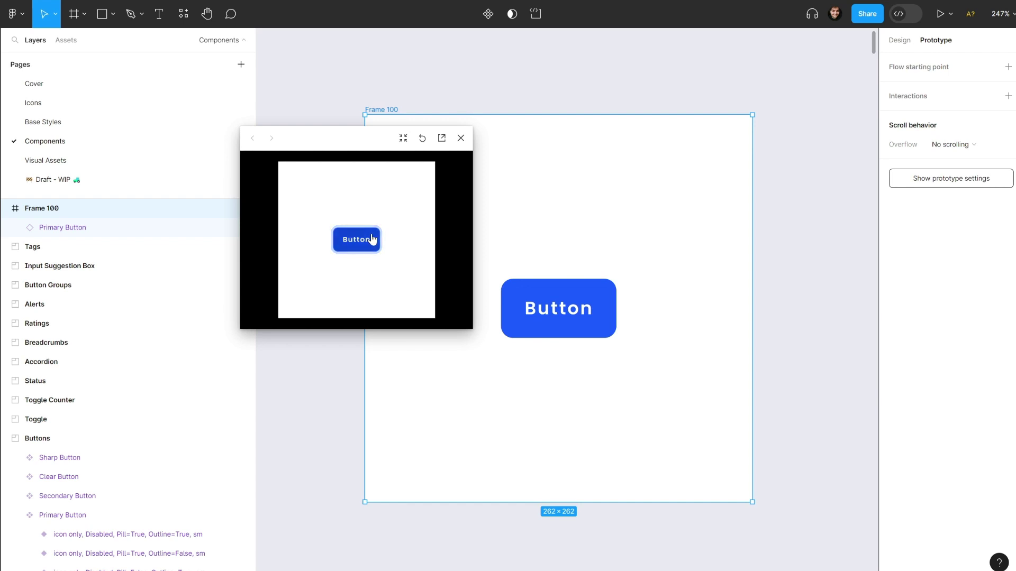
- Close the prototype preview and return to the component set
{"action": "left_click", "coordinate": [461, 138]}
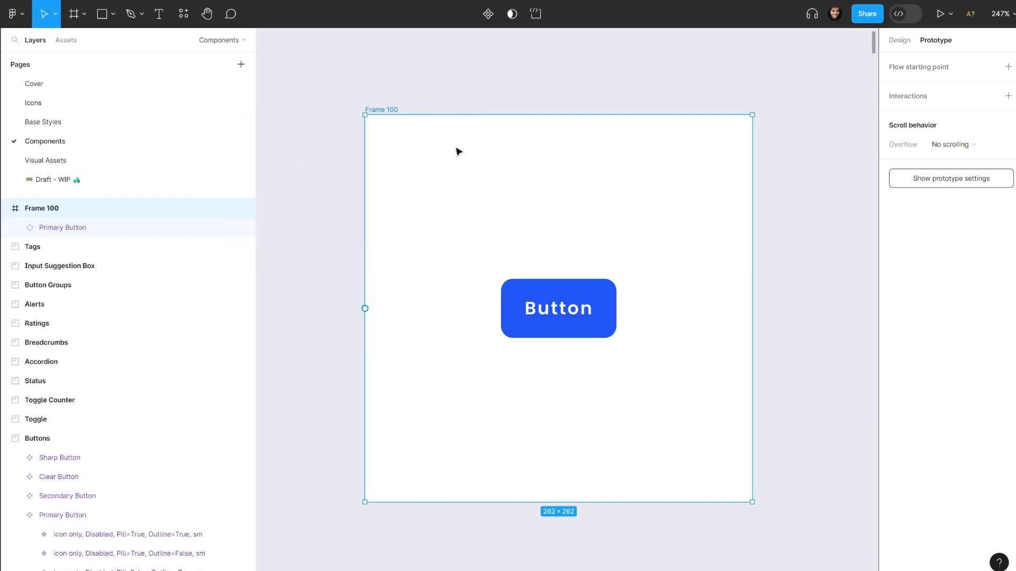
{"action": "scroll", "coordinate": [418, 245], "scroll_direction": "down", "scroll_amount": 5}
{"action": "scroll", "coordinate": [402, 287], "scroll_direction": "down", "scroll_amount": 4}
{"action": "scroll", "coordinate": [426, 322], "scroll_direction": "up", "scroll_amount": 3}
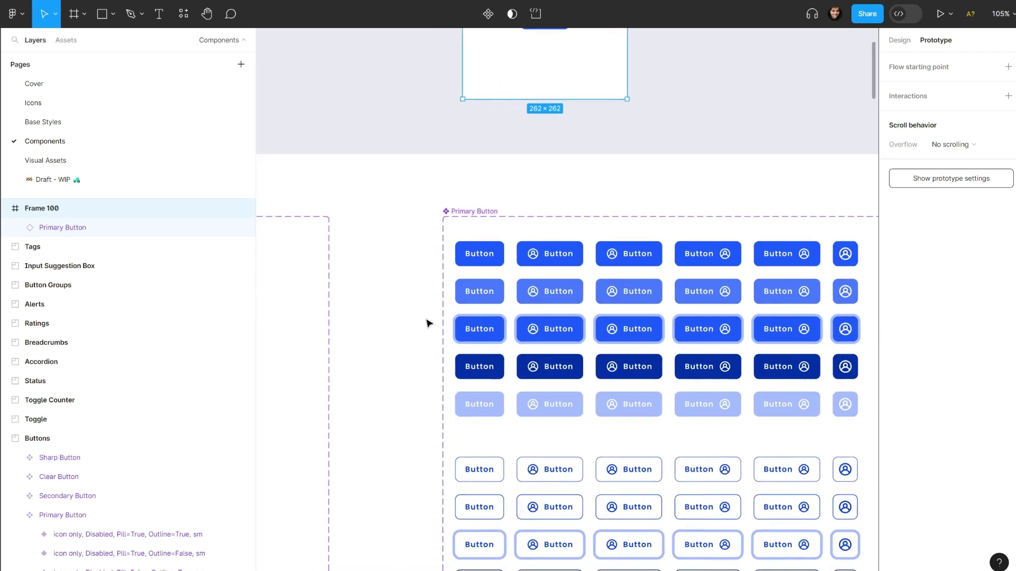
- Link the Focused xs variant back to Default with a Key/Gamepad Tab trigger
{"action": "left_click", "coordinate": [473, 320]}
{"action": "scroll", "coordinate": [498, 327], "scroll_direction": "up", "scroll_amount": 2}
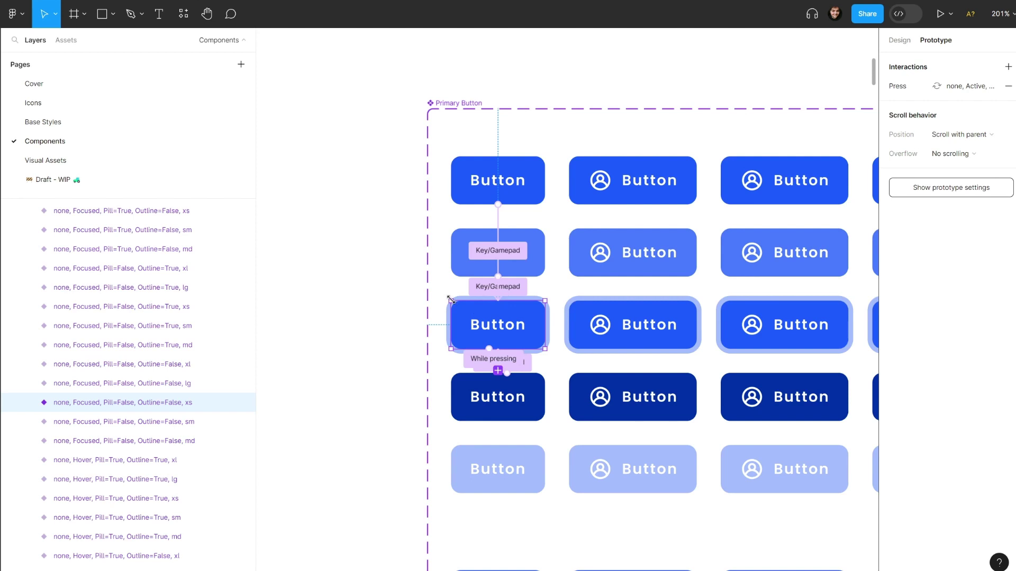
{"action": "left_click_drag", "start_coordinate": [545, 325], "coordinate": [531, 182]}
{"action": "left_click", "coordinate": [464, 233]}
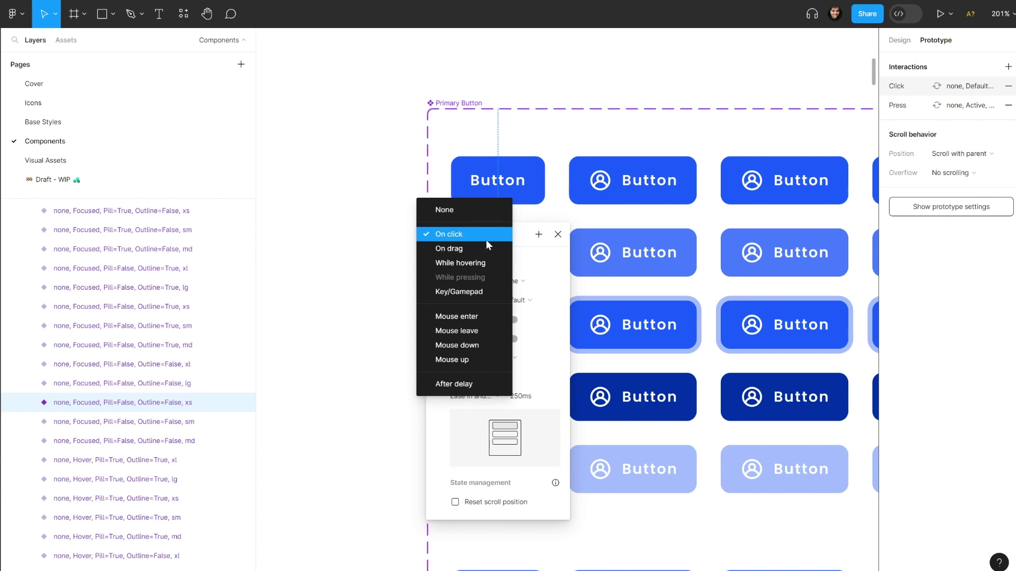
{"action": "left_click", "coordinate": [469, 292]}
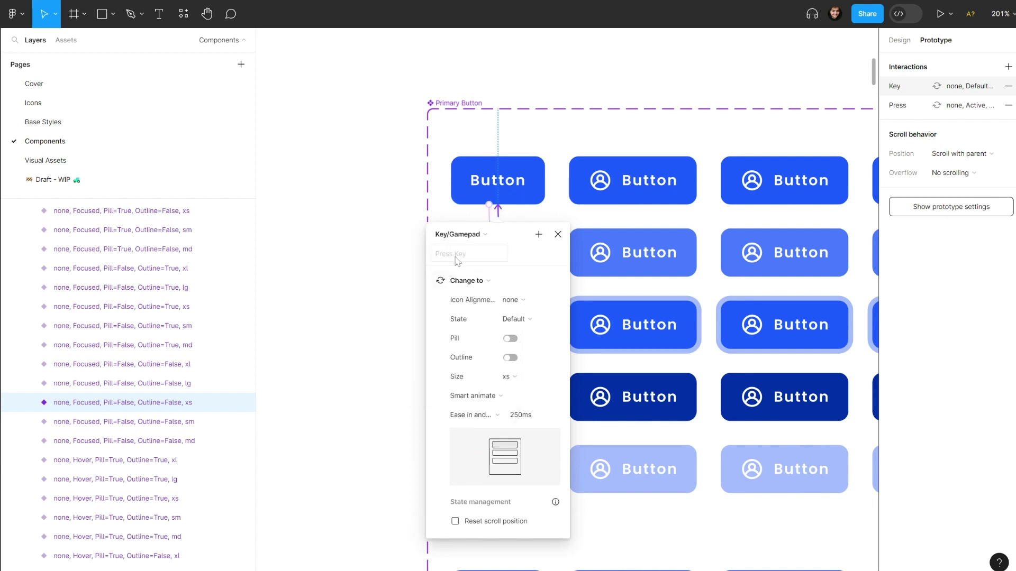
{"action": "key", "text": "Tab"}
{"action": "left_click", "coordinate": [410, 199]}
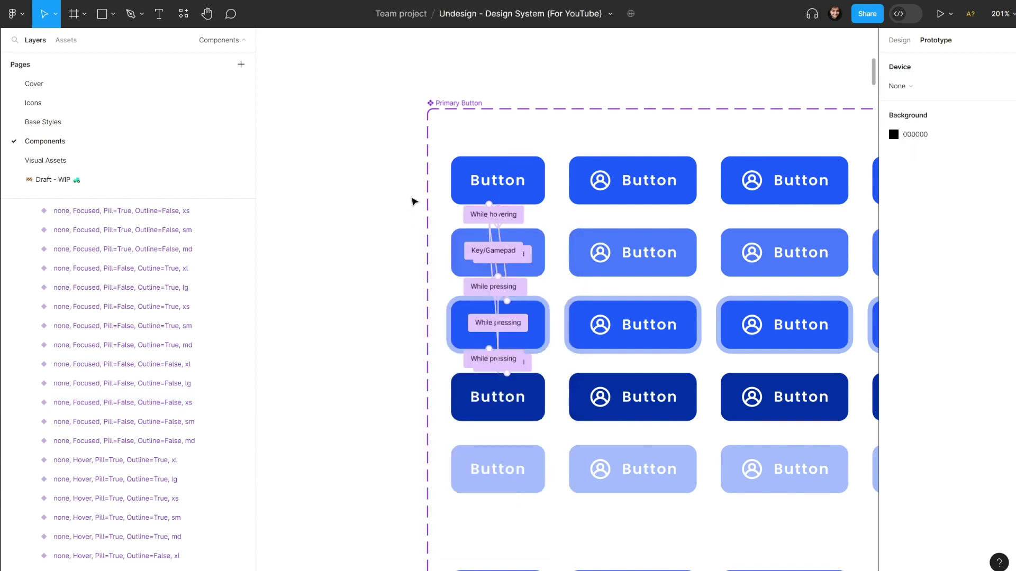
{"action": "scroll", "coordinate": [410, 200], "scroll_direction": "up", "scroll_amount": 10}
{"action": "left_click", "coordinate": [469, 124]}
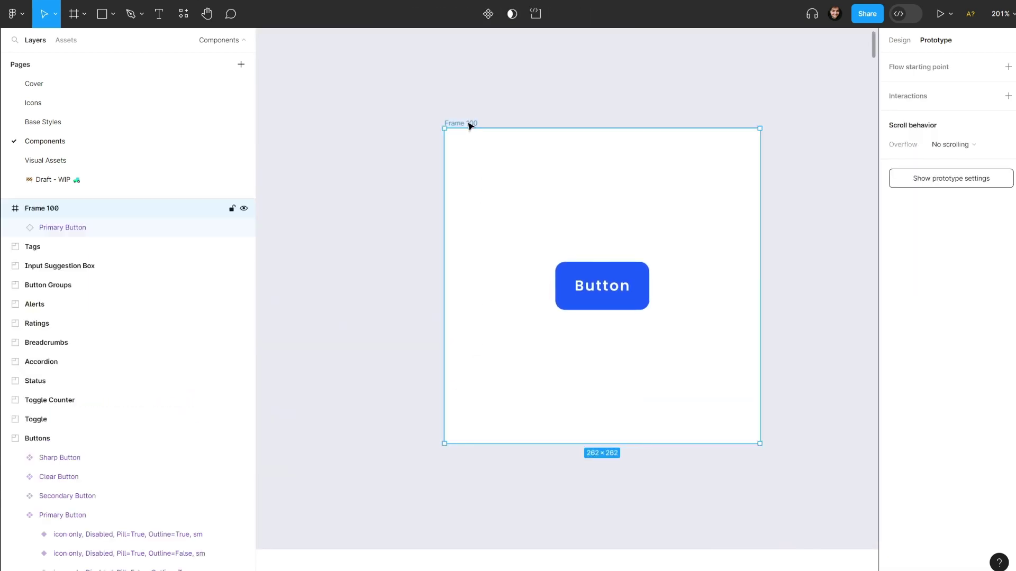
{"action": "key", "text": "shift+space"}
{"action": "left_click", "coordinate": [347, 210]}
{"action": "key", "text": "Tab"}
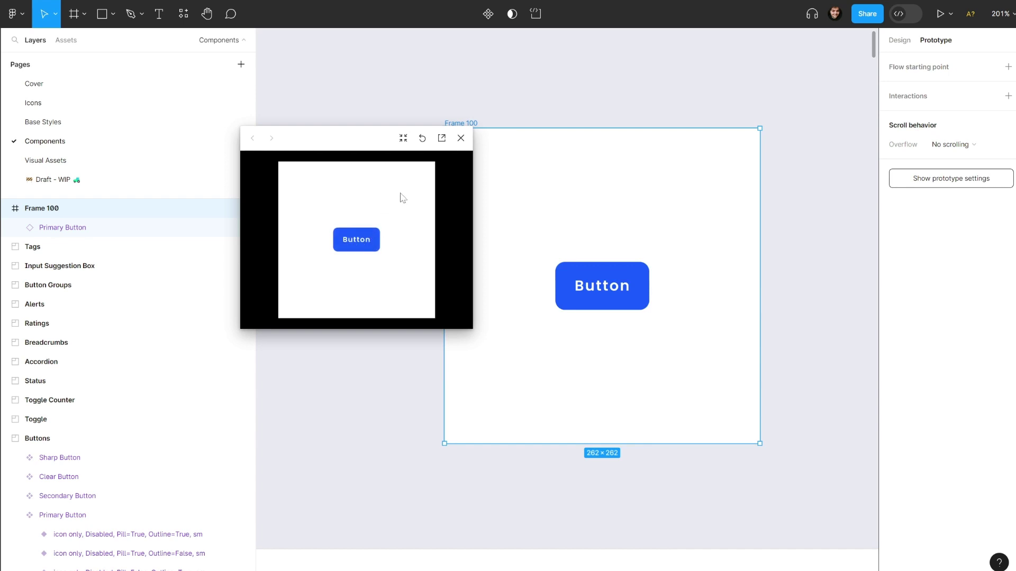
{"action": "left_click", "coordinate": [461, 138]}
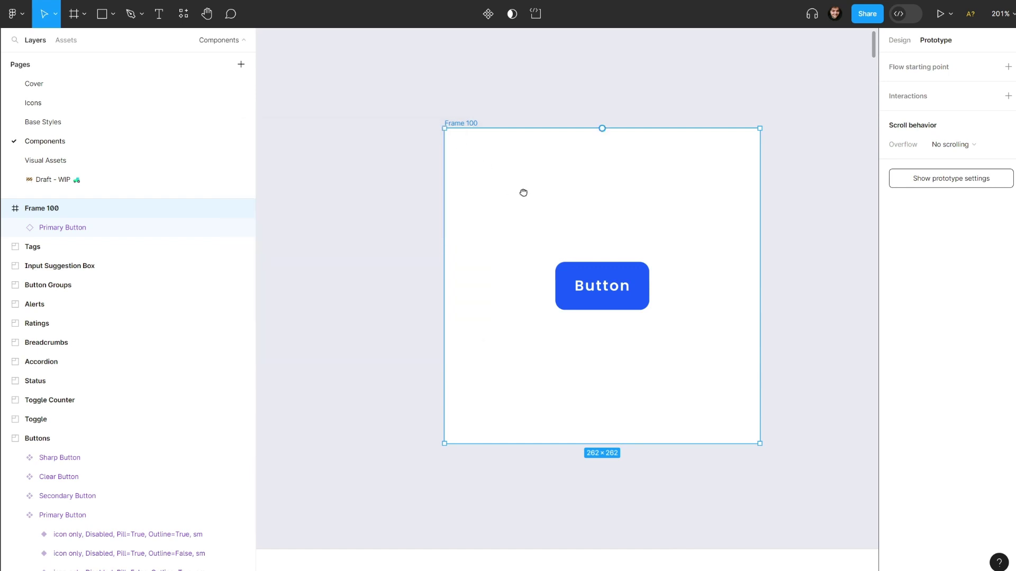
{"action": "scroll", "coordinate": [524, 195], "scroll_direction": "down", "scroll_amount": 3}
{"action": "scroll", "coordinate": [503, 175], "scroll_direction": "down", "scroll_amount": 2}
{"action": "scroll", "coordinate": [514, 233], "scroll_direction": "down", "scroll_amount": 4}
{"action": "scroll", "coordinate": [515, 249], "scroll_direction": "down", "scroll_amount": 4}
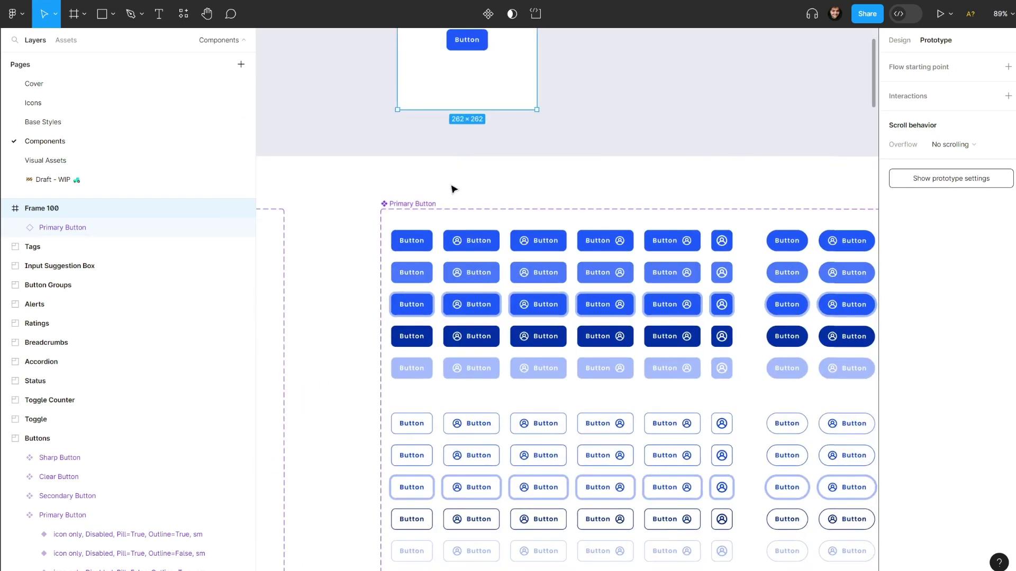
{"action": "scroll", "coordinate": [659, 290], "scroll_direction": "down", "scroll_amount": 3}
{"action": "scroll", "coordinate": [529, 238], "scroll_direction": "down", "scroll_amount": 5}
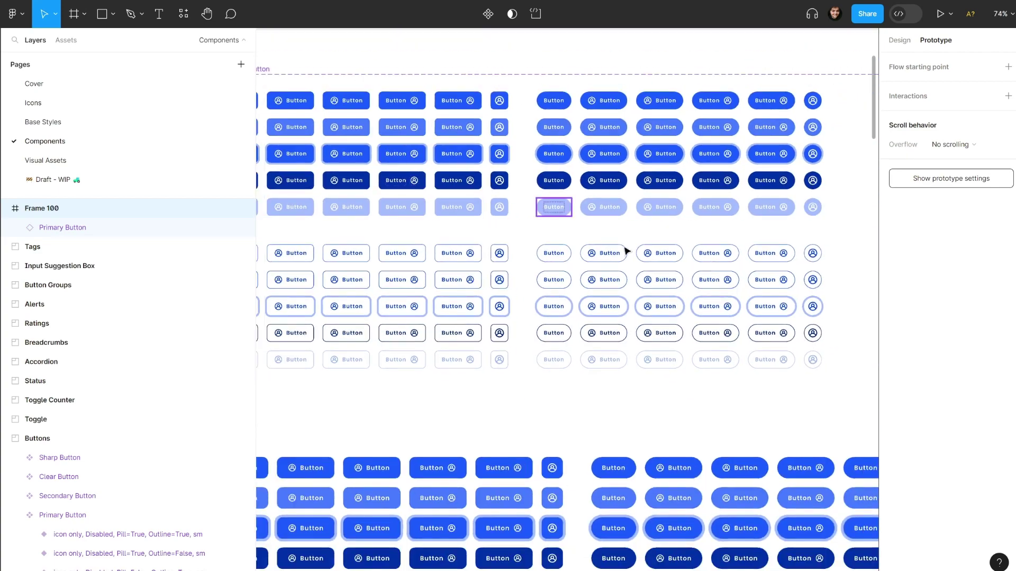
{"action": "scroll", "coordinate": [458, 213], "scroll_direction": "right", "scroll_amount": 8}
{"action": "scroll", "coordinate": [459, 212], "scroll_direction": "up", "scroll_amount": 3}
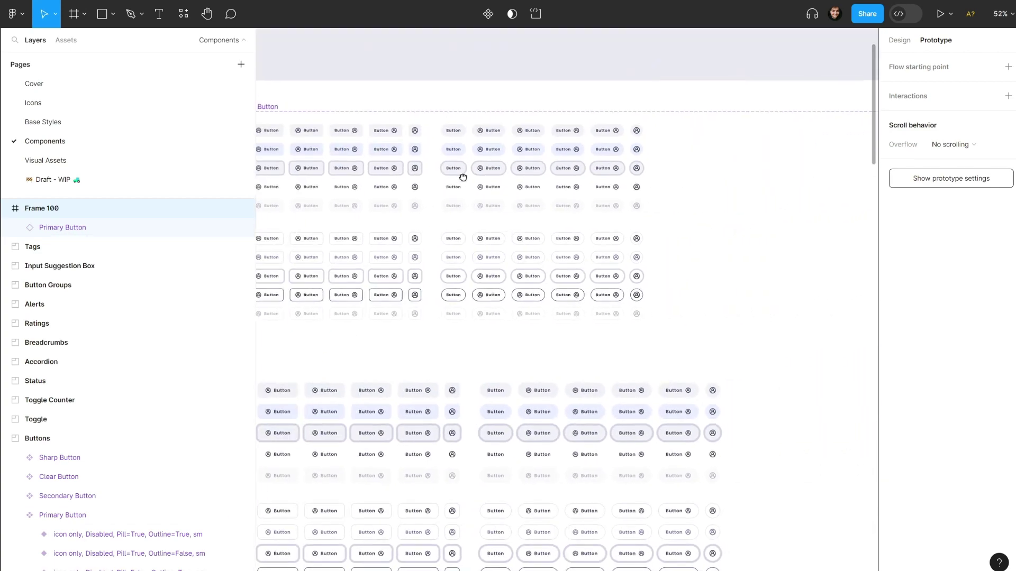
{"action": "scroll", "coordinate": [440, 212], "scroll_direction": "left", "scroll_amount": 10}
{"action": "scroll", "coordinate": [493, 218], "scroll_direction": "left", "scroll_amount": 5}
{"action": "scroll", "coordinate": [494, 218], "scroll_direction": "up", "scroll_amount": 1}
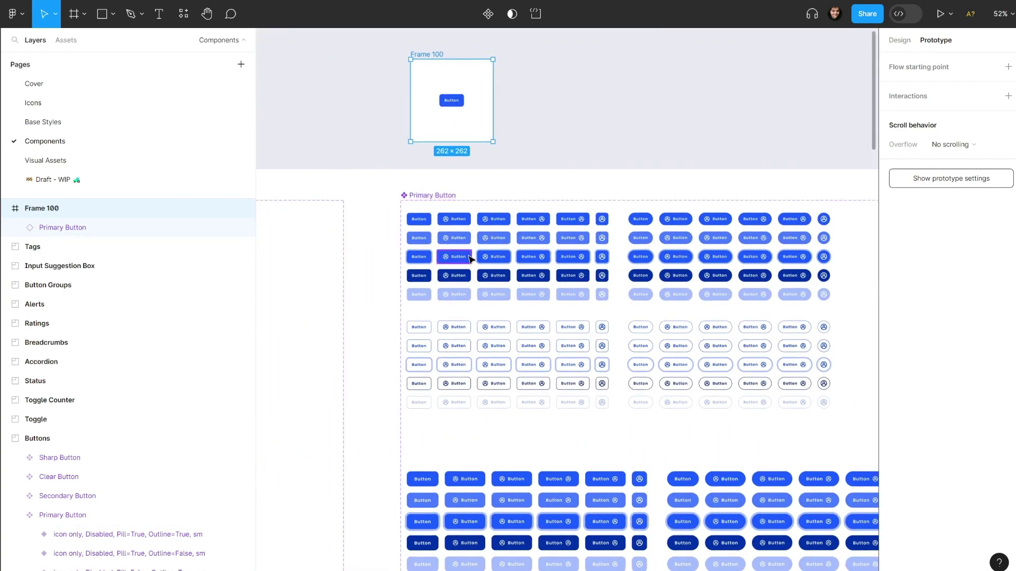
{"action": "scroll", "coordinate": [465, 234], "scroll_direction": "up", "scroll_amount": 3}
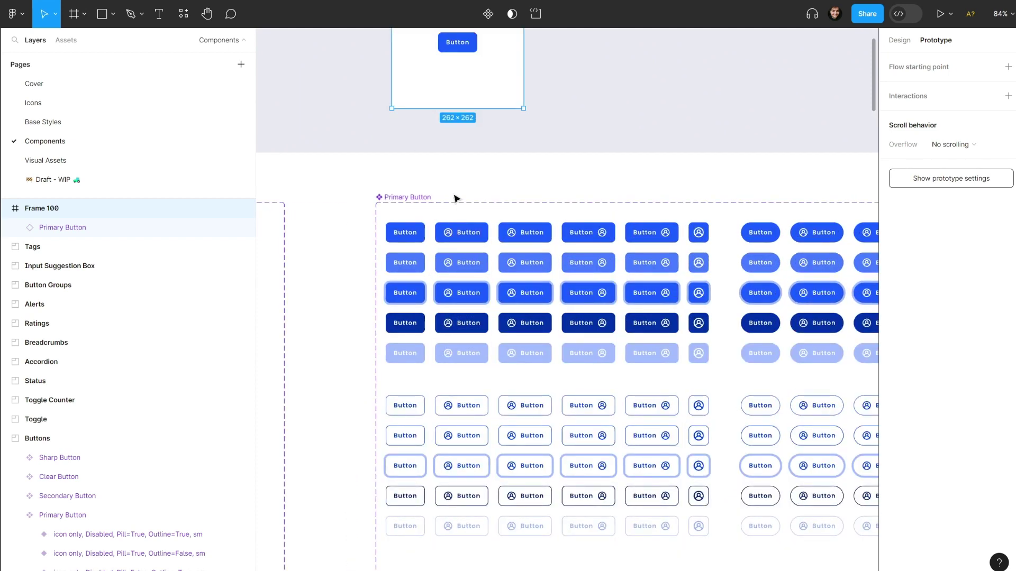
{"action": "scroll", "coordinate": [449, 190], "scroll_direction": "up", "scroll_amount": 1}
{"action": "scroll", "coordinate": [441, 182], "scroll_direction": "up", "scroll_amount": 3}
{"action": "scroll", "coordinate": [441, 182], "scroll_direction": "left", "scroll_amount": 1}
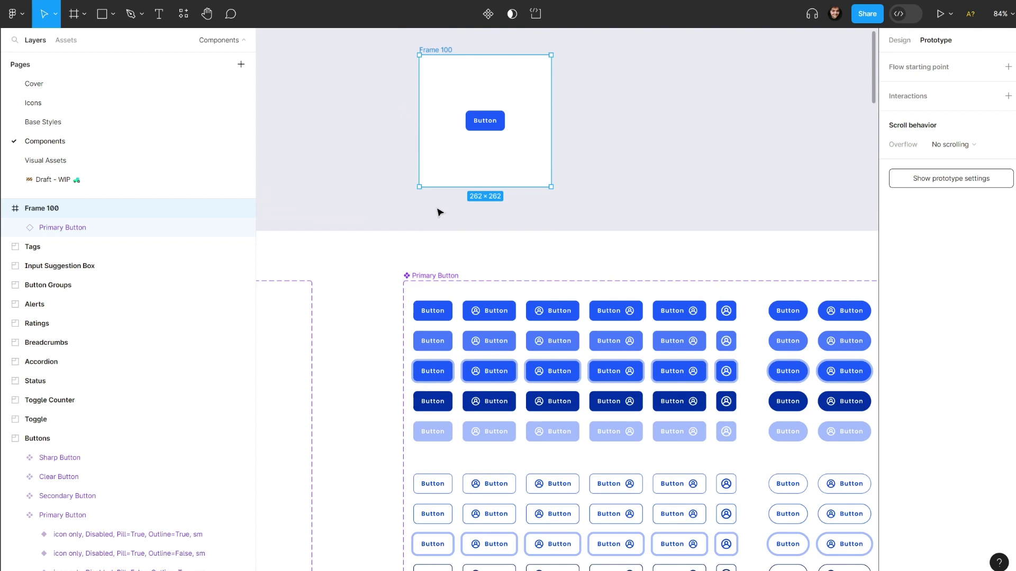
{"action": "scroll", "coordinate": [440, 212], "scroll_direction": "up", "scroll_amount": 1}
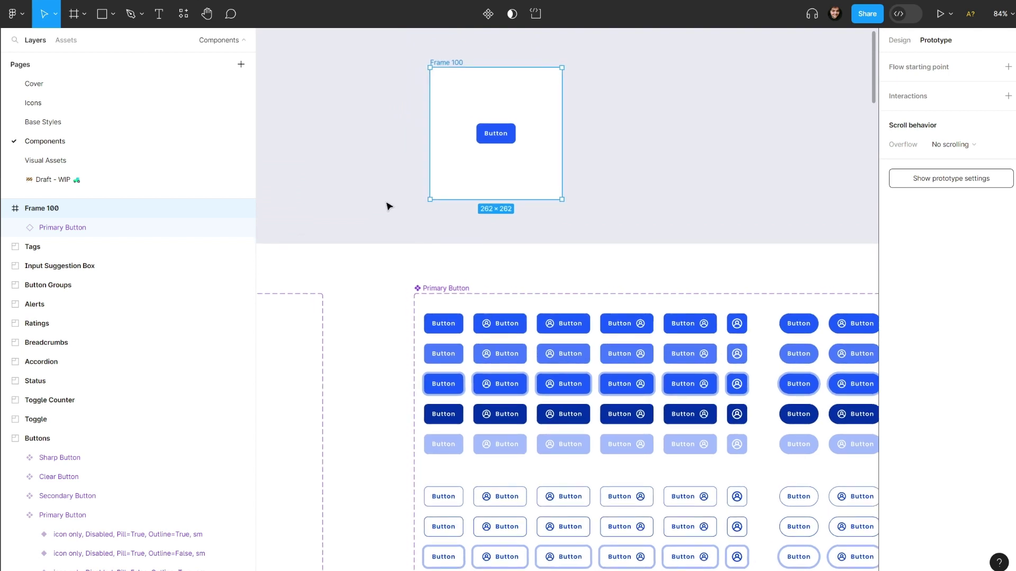